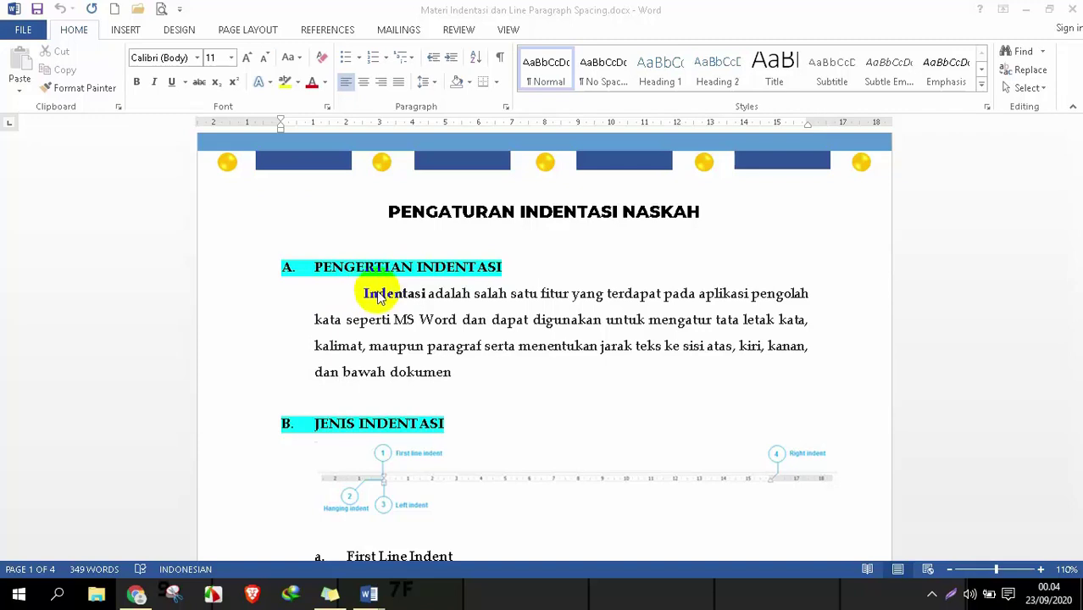
Step: Try out the first line indent of the paragraph under heading A on the ruler
scroll(463, 368, "down", 5)
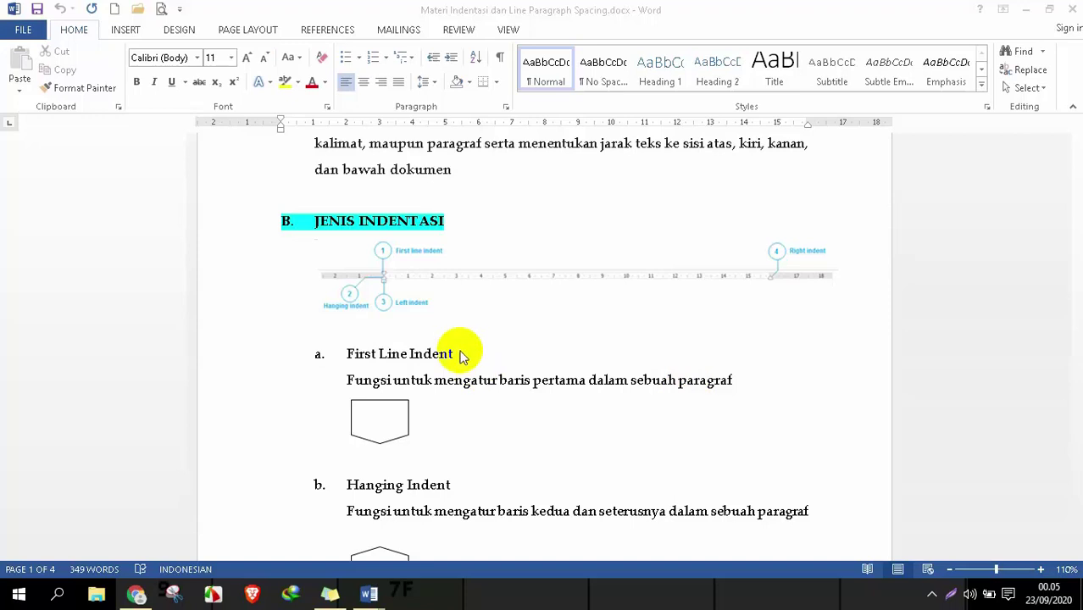
scroll(449, 350, "up", 1)
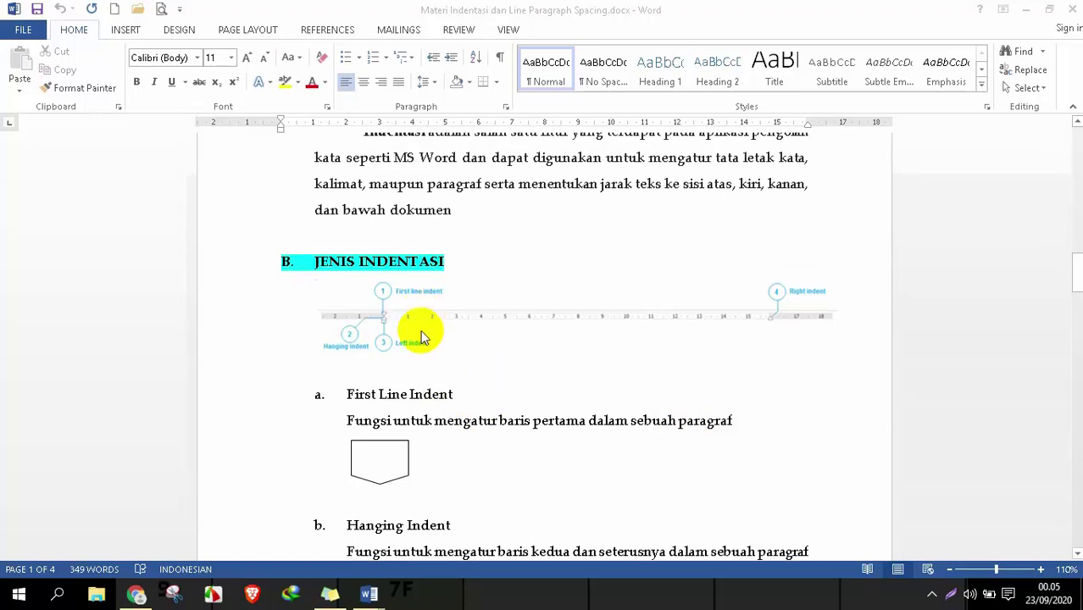
scroll(386, 288, "up", 1)
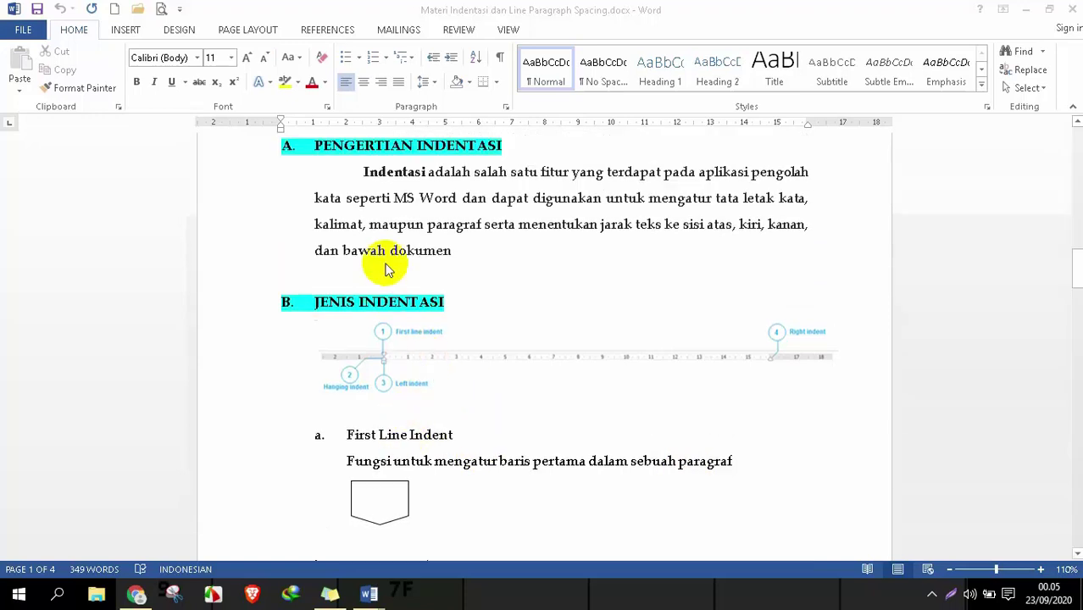
left_click(366, 174)
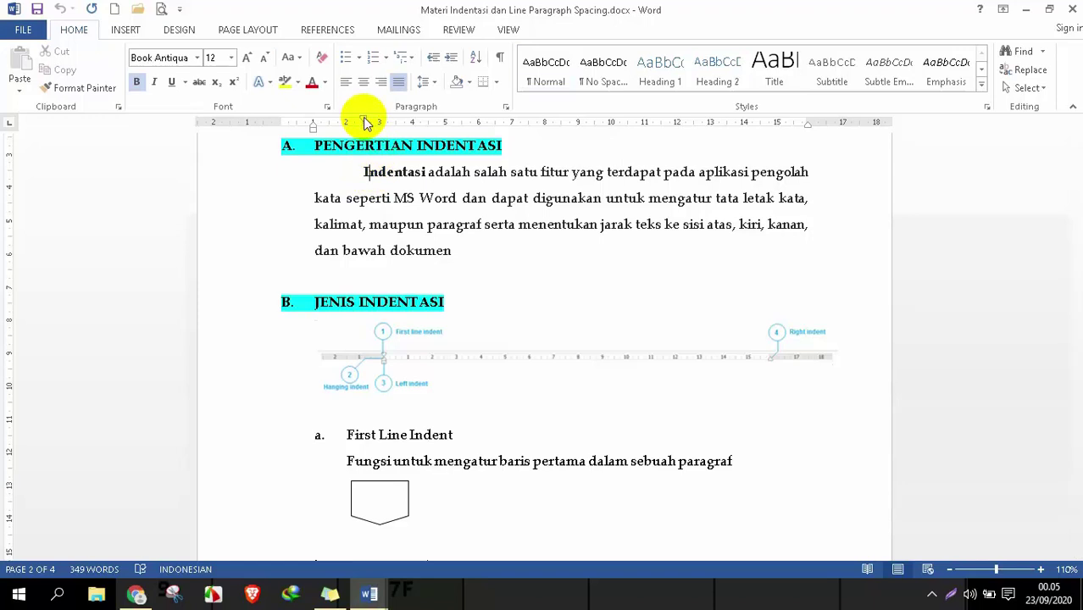
mouse_move(366, 120)
left_mouse_down()
mouse_move(483, 121)
mouse_move(345, 125)
mouse_move(484, 126)
mouse_move(375, 121)
mouse_move(406, 125)
mouse_move(358, 135)
mouse_move(370, 136)
mouse_move(370, 123)
mouse_move(416, 122)
mouse_move(356, 125)
mouse_move(375, 121)
mouse_move(367, 127)
left_mouse_up()
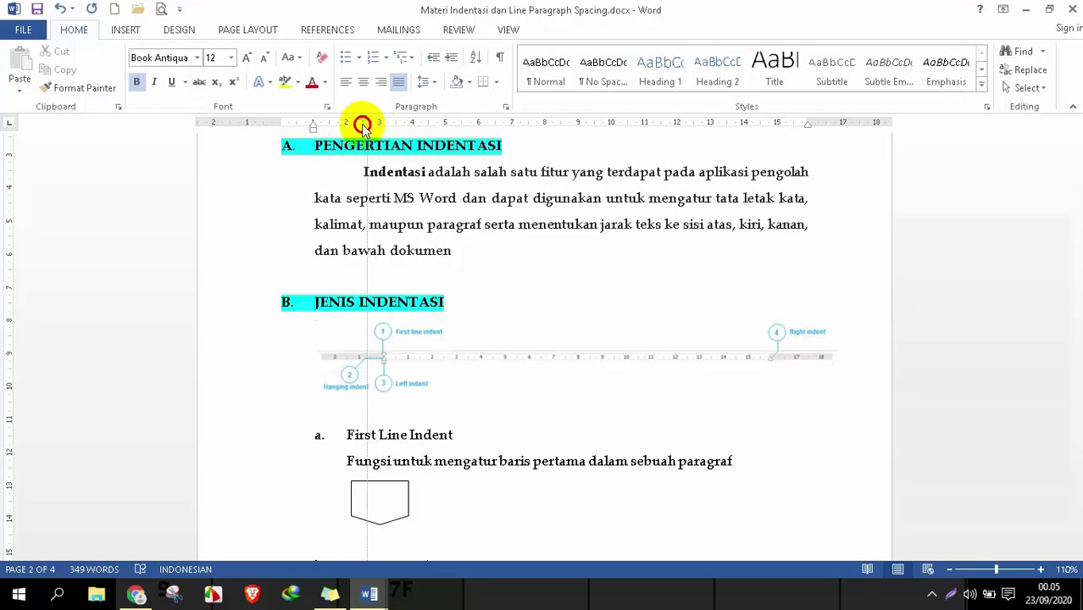
left_click_drag(362, 125, 361, 124)
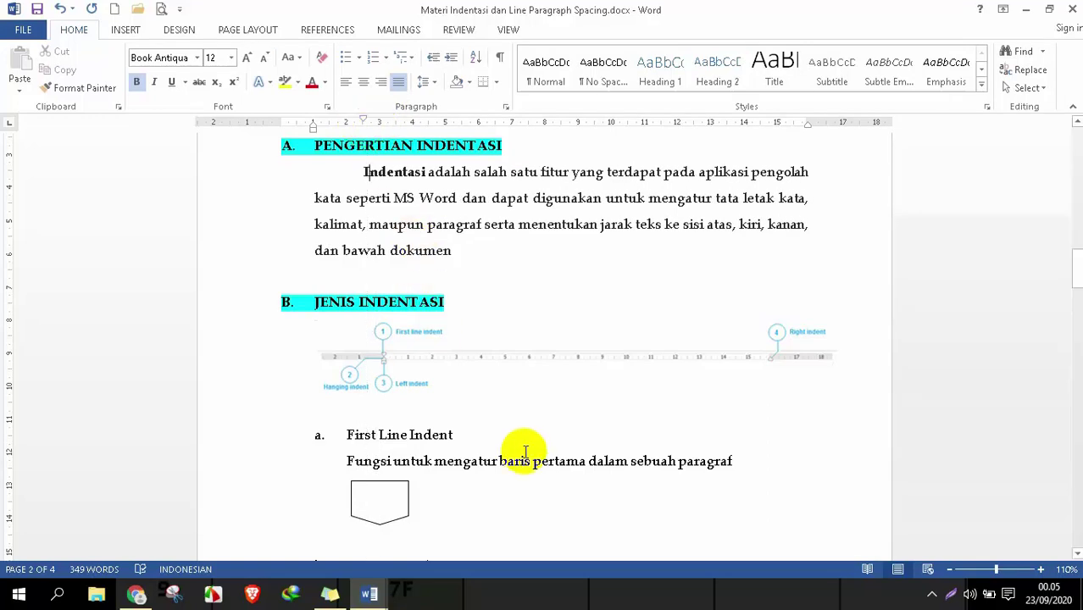
Step: Try the hanging indent of the paragraph under heading A at ruler position 2.5, and return it to position 1
scroll(525, 450, "down", 1)
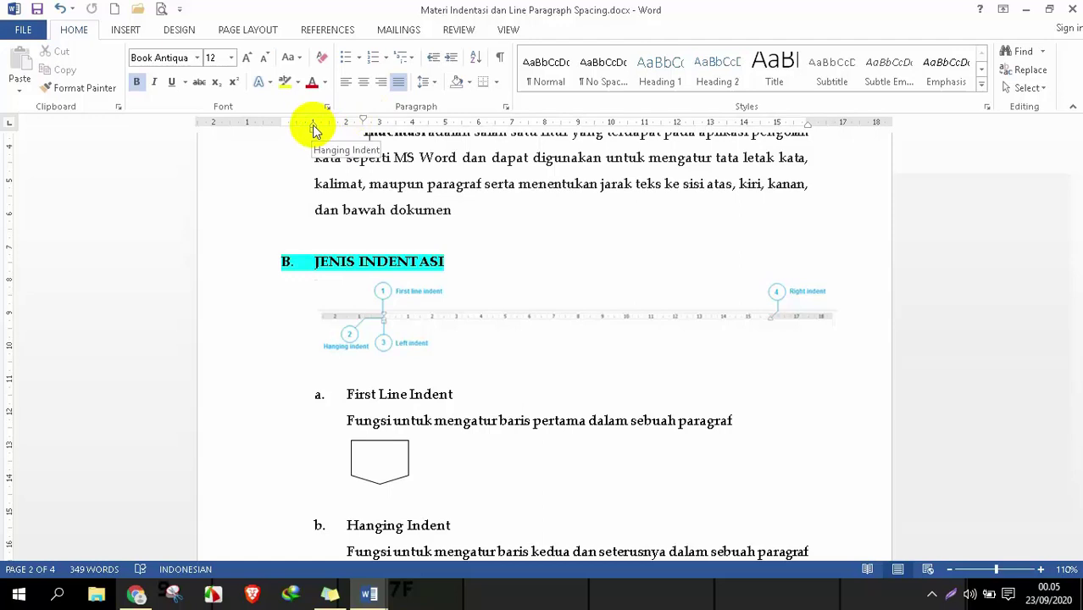
scroll(476, 373, "down", 3)
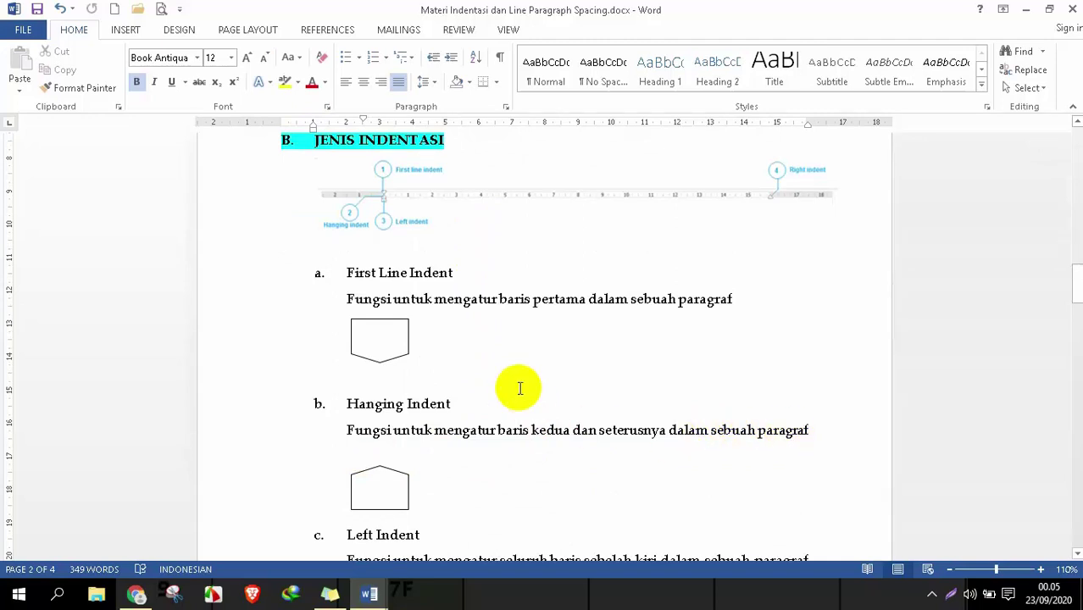
scroll(520, 388, "up", 1)
scroll(520, 389, "up", 1)
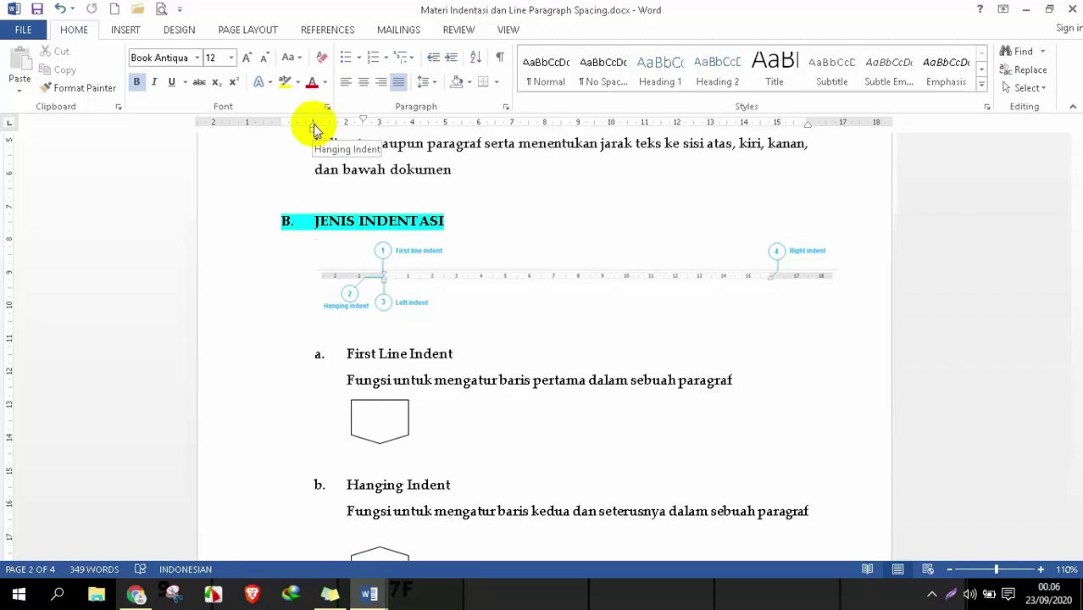
mouse_move(313, 124)
left_mouse_down()
mouse_move(390, 127)
mouse_move(338, 136)
mouse_move(364, 128)
left_mouse_up()
scroll(373, 193, "up", 2)
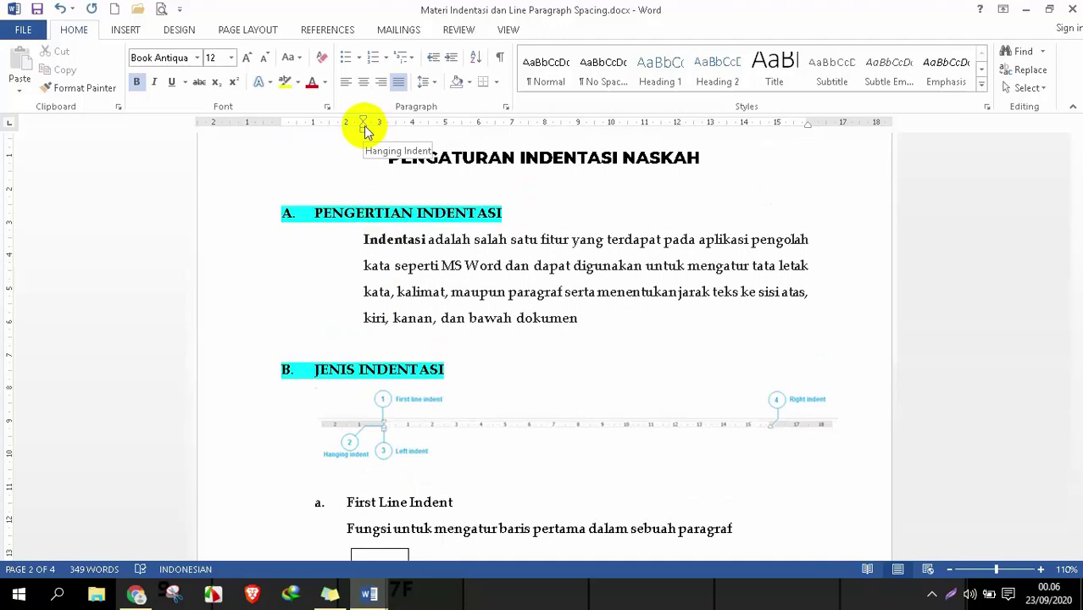
mouse_move(364, 127)
left_mouse_down()
mouse_move(338, 127)
mouse_move(439, 131)
mouse_move(314, 133)
left_mouse_up()
Step: Adjust the indents of the paragraph under heading A so that all its lines start at ruler position 1
scroll(416, 380, "down", 4)
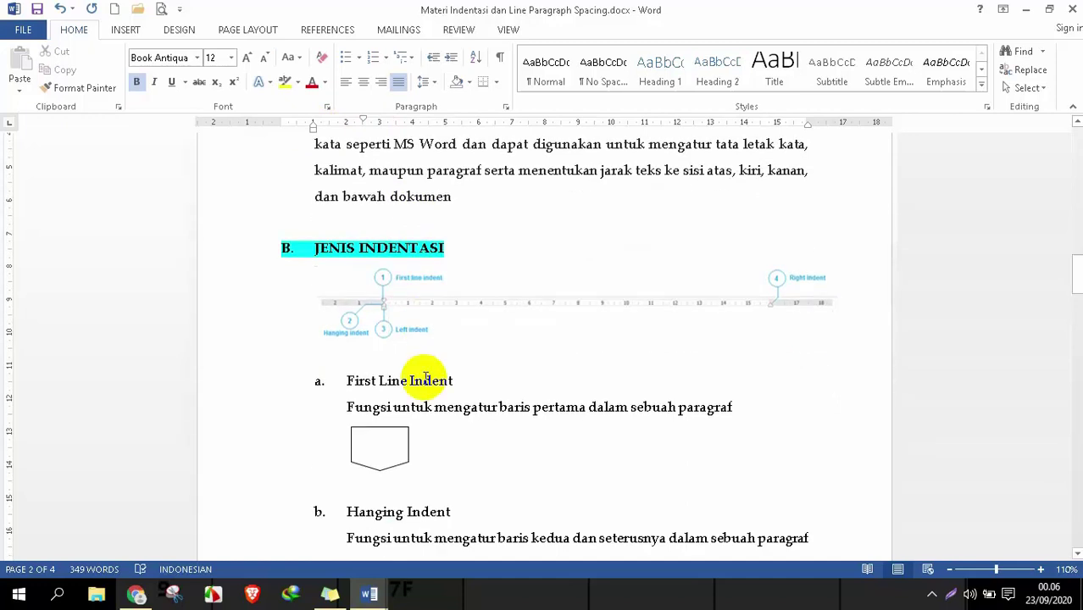
scroll(443, 450, "down", 5)
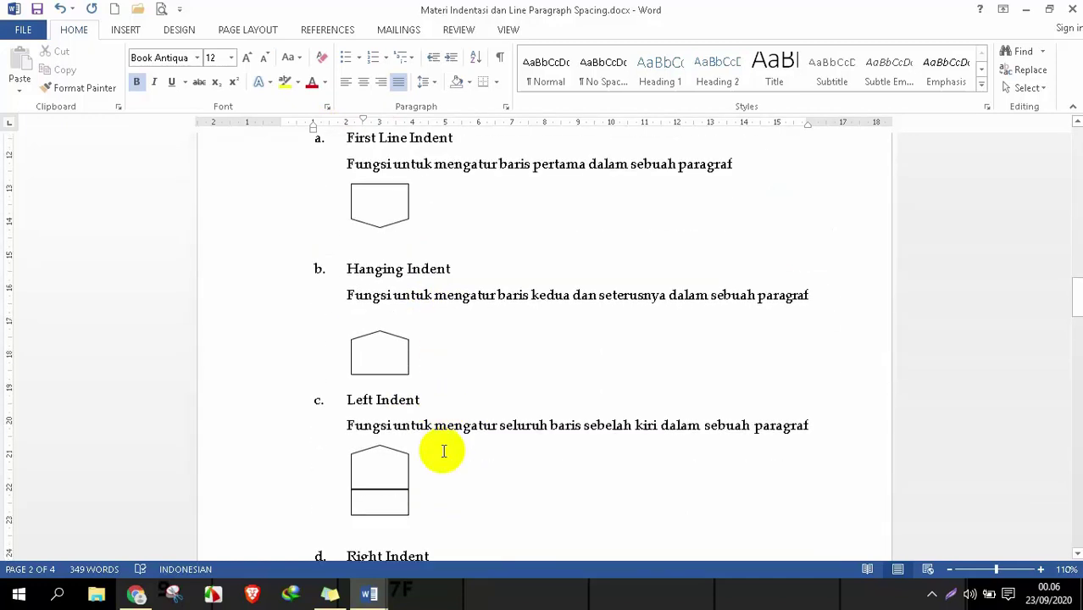
scroll(439, 448, "down", 2)
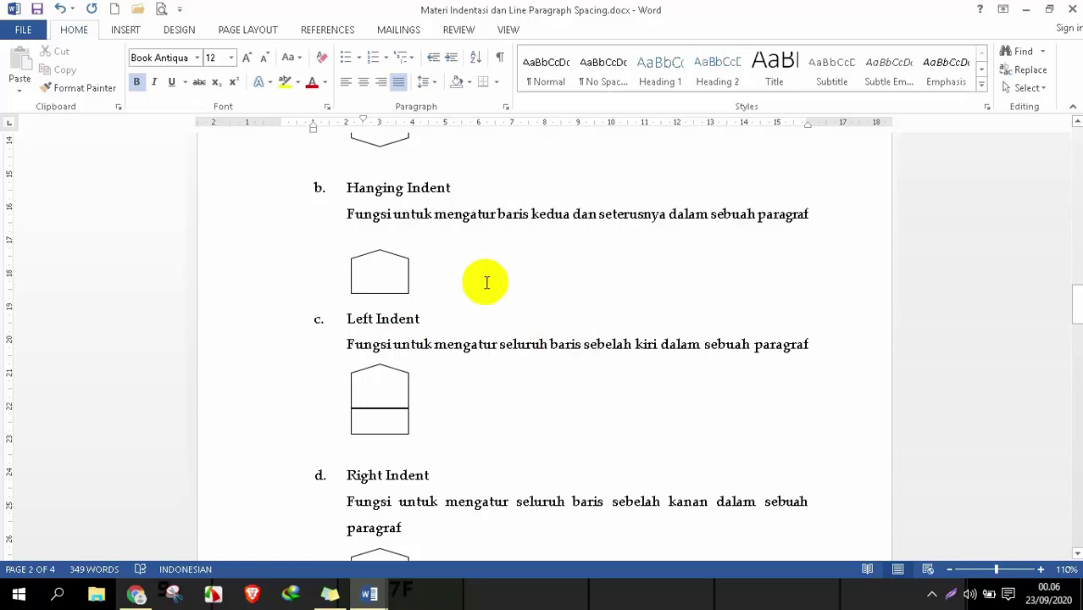
scroll(369, 269, "up", 10)
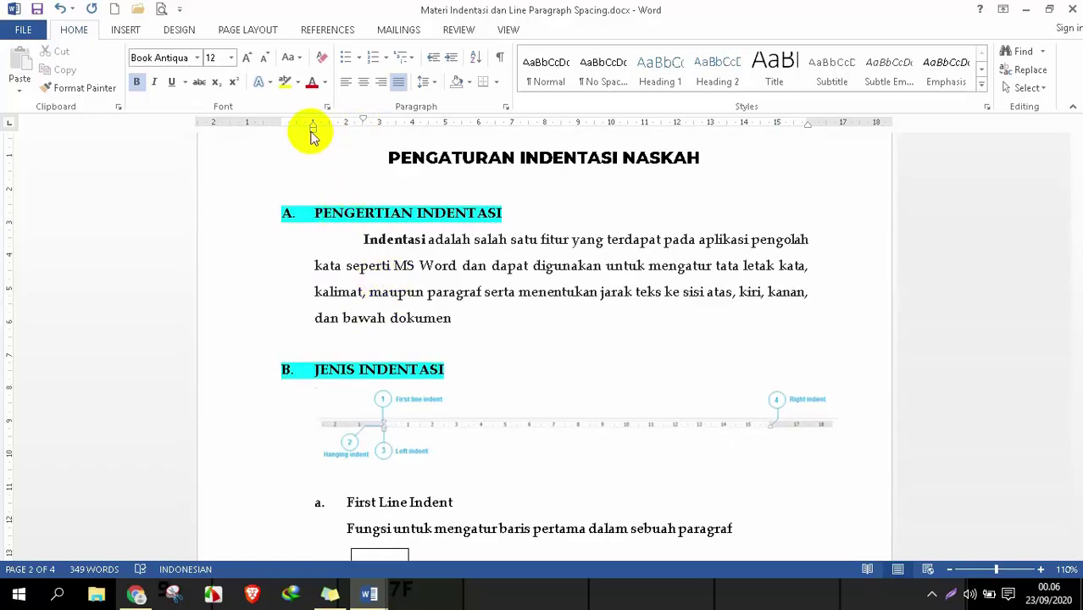
mouse_move(313, 136)
left_mouse_down()
mouse_move(352, 137)
mouse_move(303, 134)
mouse_move(363, 121)
mouse_move(317, 120)
mouse_move(314, 133)
mouse_move(420, 133)
mouse_move(303, 133)
mouse_move(392, 137)
mouse_move(310, 138)
left_mouse_up()
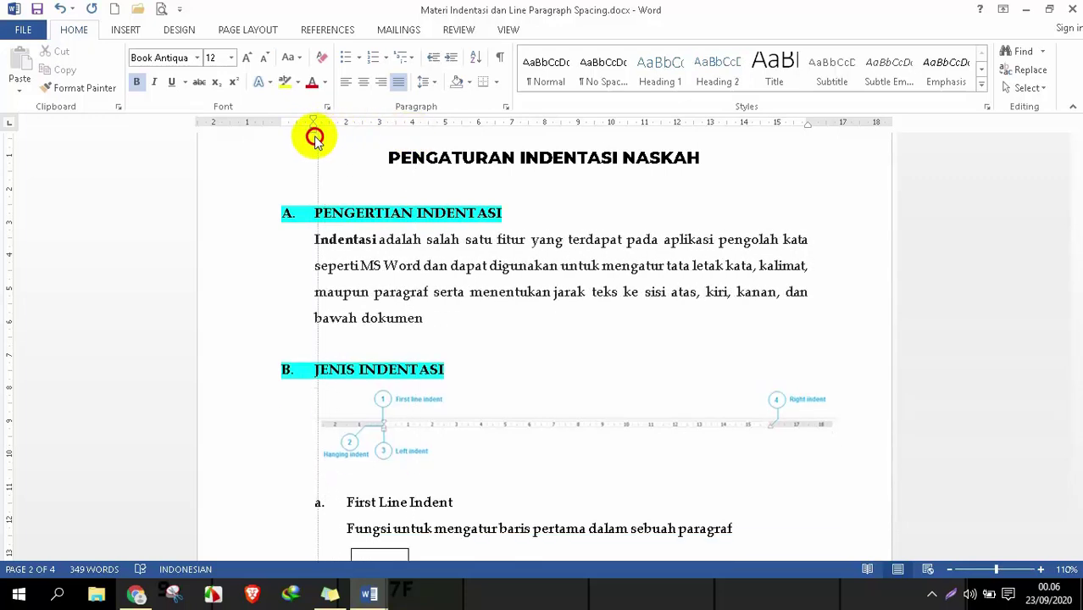
Step: Look up the Right Indent description and try out the right indent of the paragraph under heading A
scroll(442, 374, "down", 3)
scroll(446, 376, "down", 8)
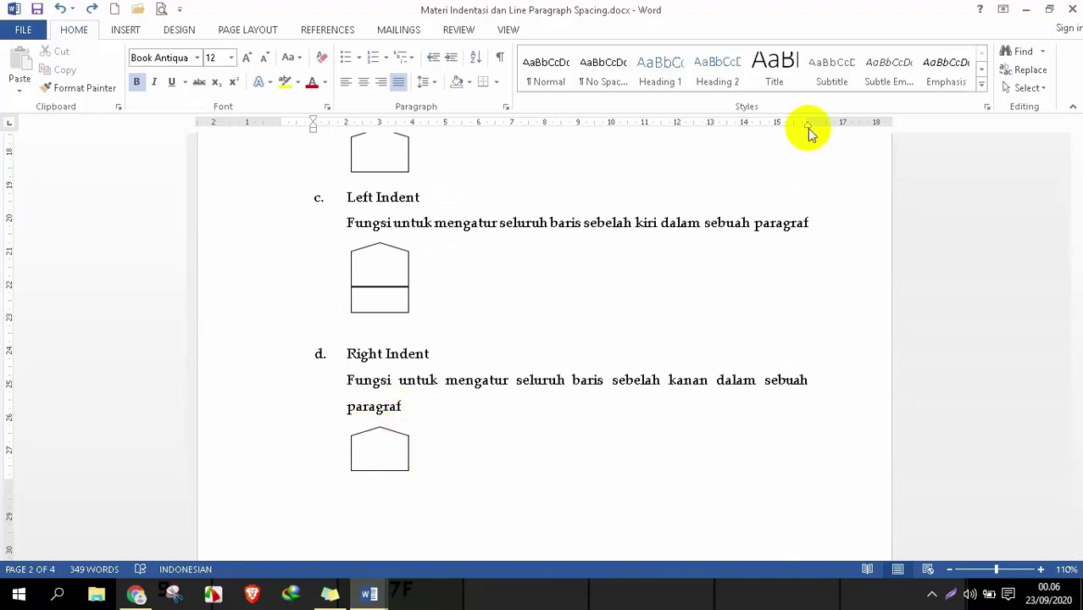
scroll(590, 222, "up", 15)
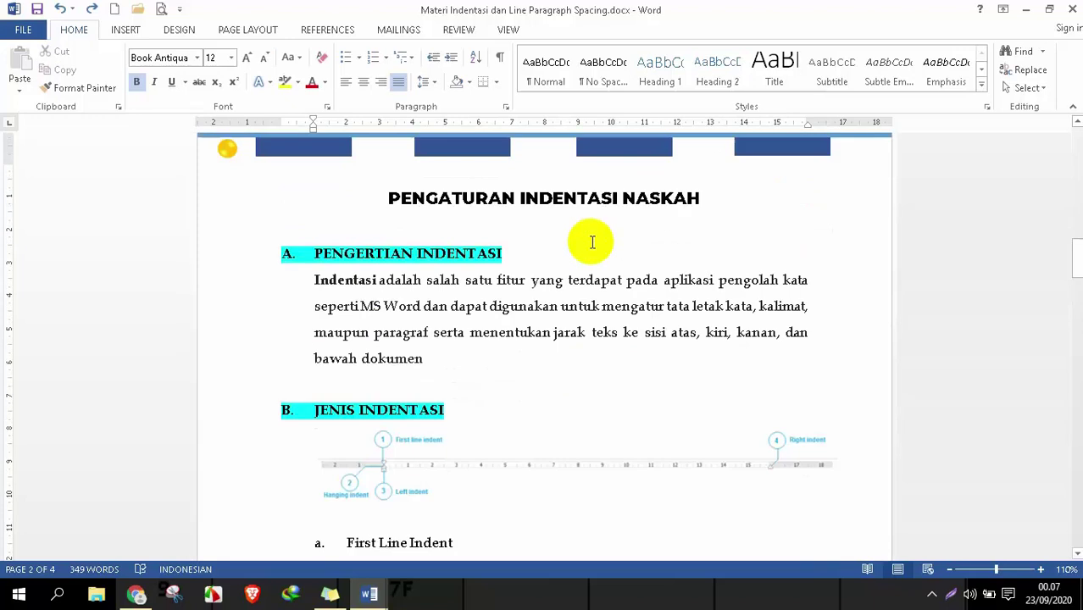
left_click(664, 321)
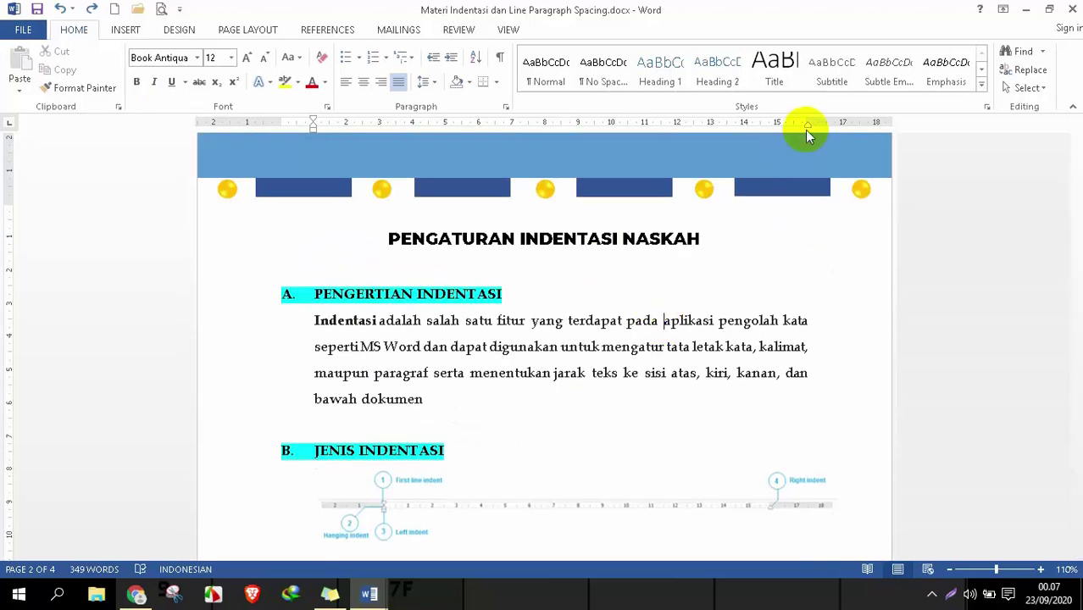
mouse_move(808, 125)
left_mouse_down()
mouse_move(652, 127)
mouse_move(788, 124)
mouse_move(693, 131)
mouse_move(805, 133)
left_mouse_up()
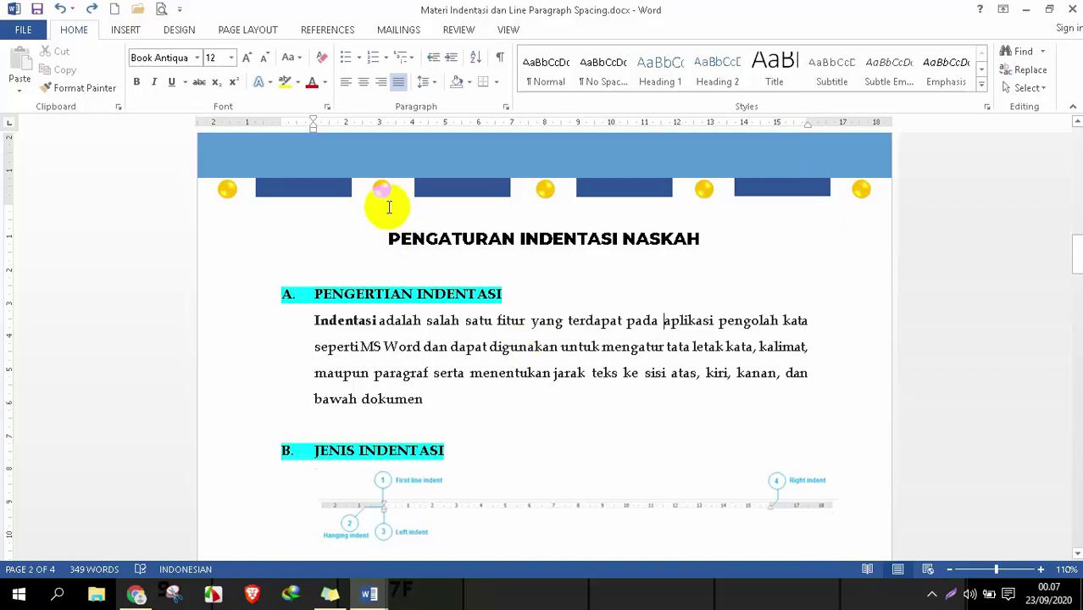
Step: Move the first line indent of the paragraph under heading A to ruler position 2.5
left_click_drag(315, 121, 362, 122)
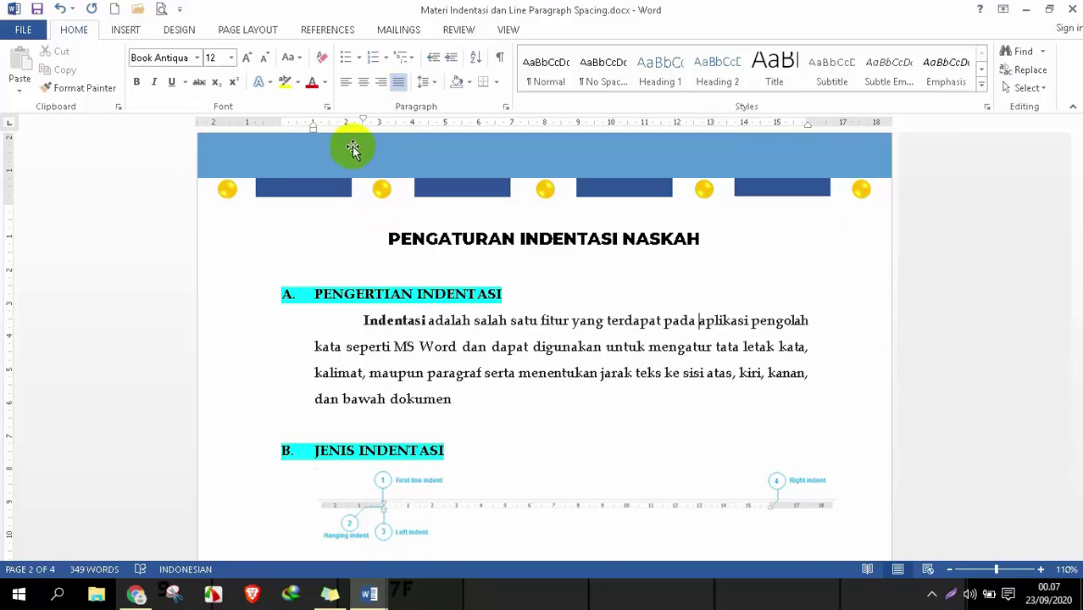
scroll(493, 334, "down", 5)
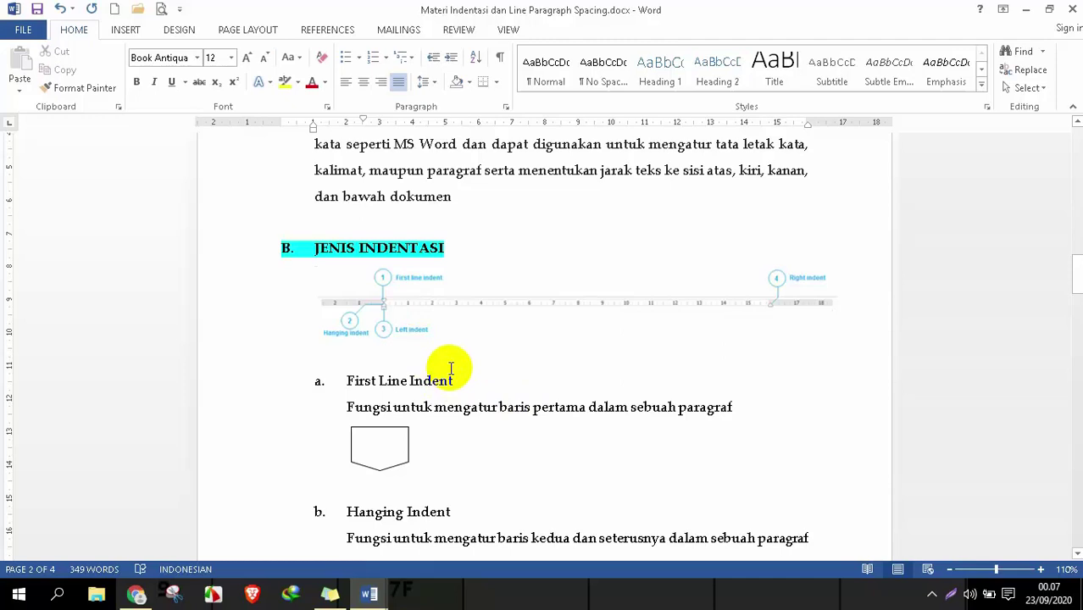
scroll(454, 363, "up", 4)
scroll(454, 363, "down", 4)
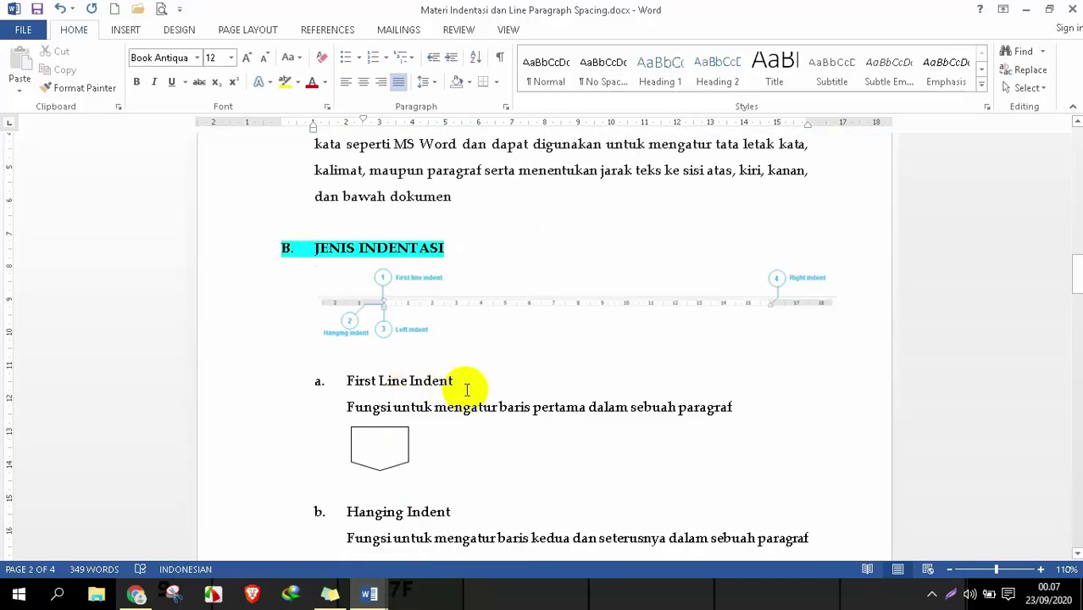
scroll(475, 379, "up", 4)
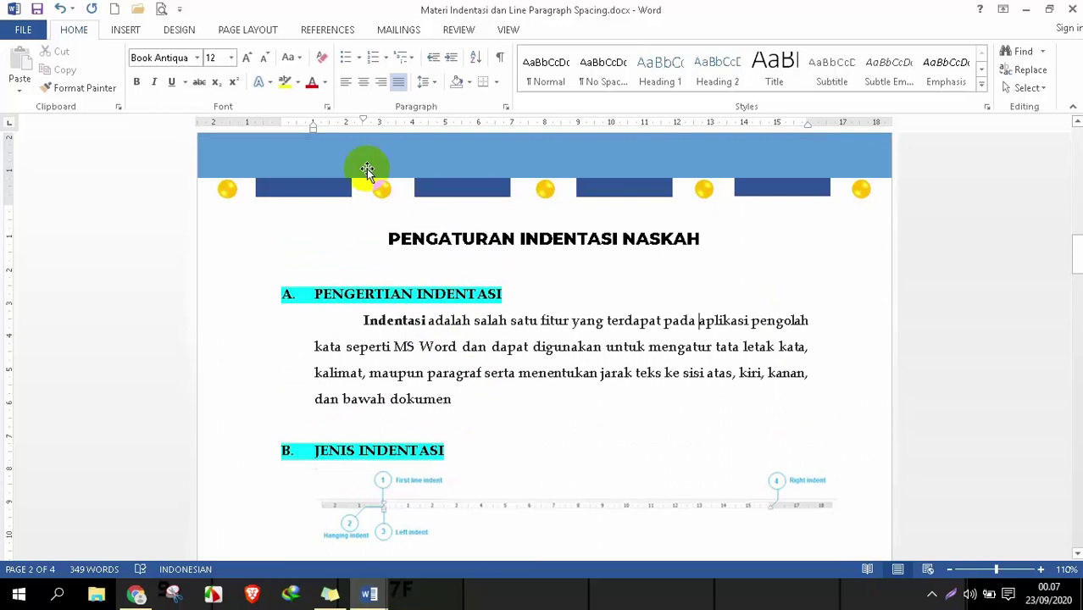
Step: Move the first line indent of the paragraph under heading A to ruler position 2
left_click(410, 321)
mouse_move(364, 123)
left_mouse_down()
mouse_move(402, 121)
mouse_move(347, 125)
left_mouse_up()
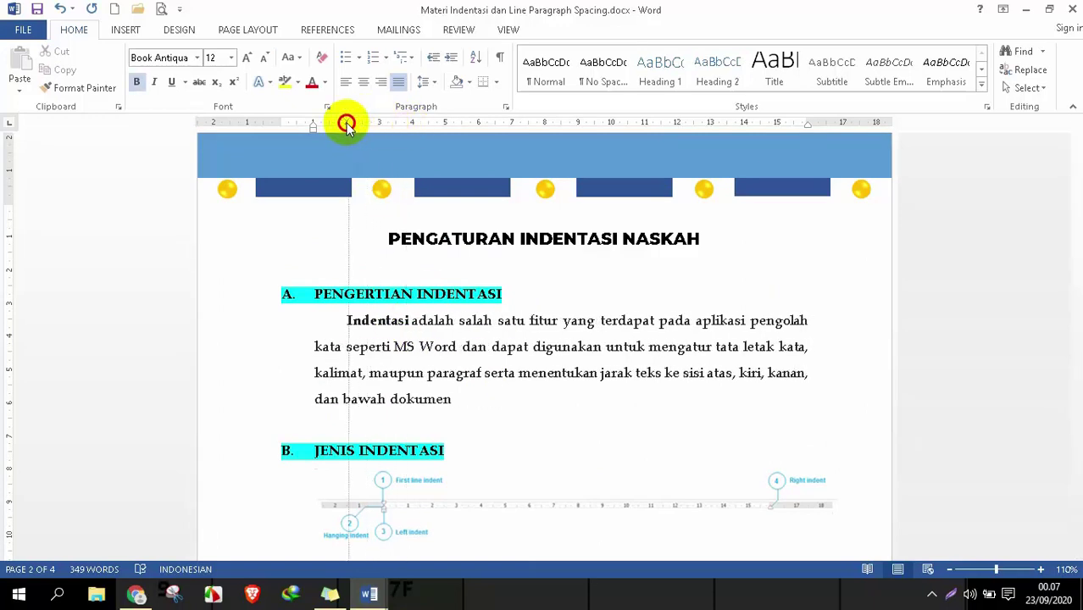
left_click(416, 322)
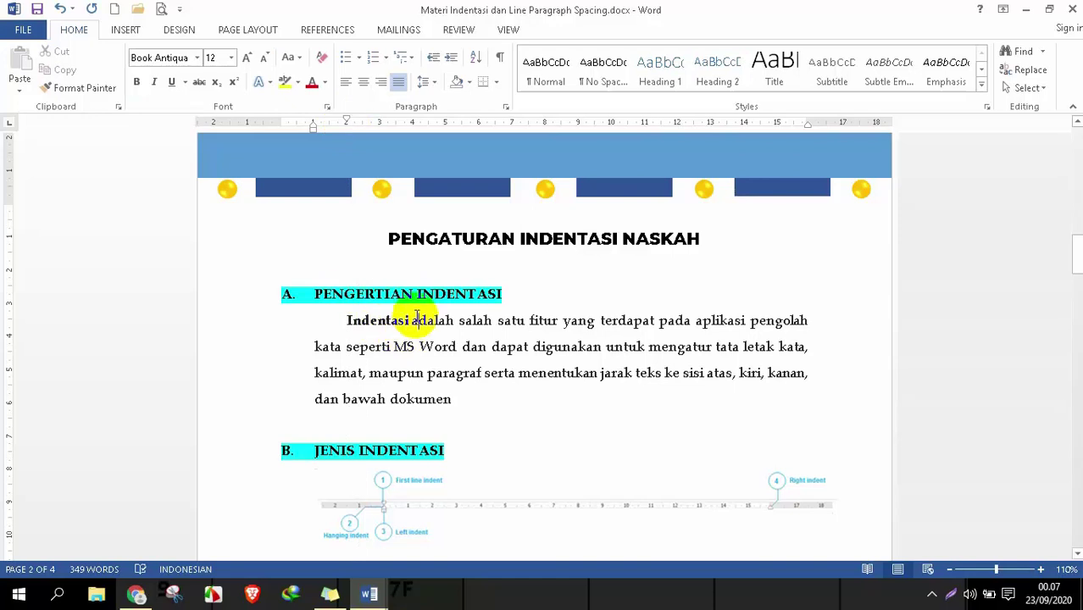
left_click(512, 378)
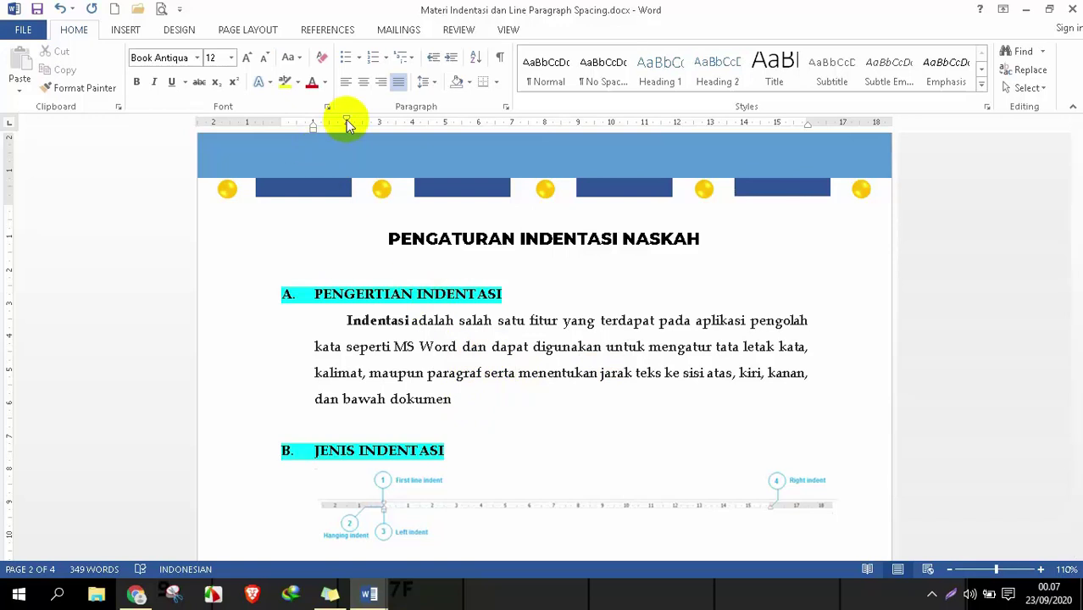
Step: Move the first line indent of the paragraph under heading A to ruler position 3
mouse_move(346, 121)
left_mouse_down()
mouse_move(423, 119)
mouse_move(346, 129)
left_mouse_up()
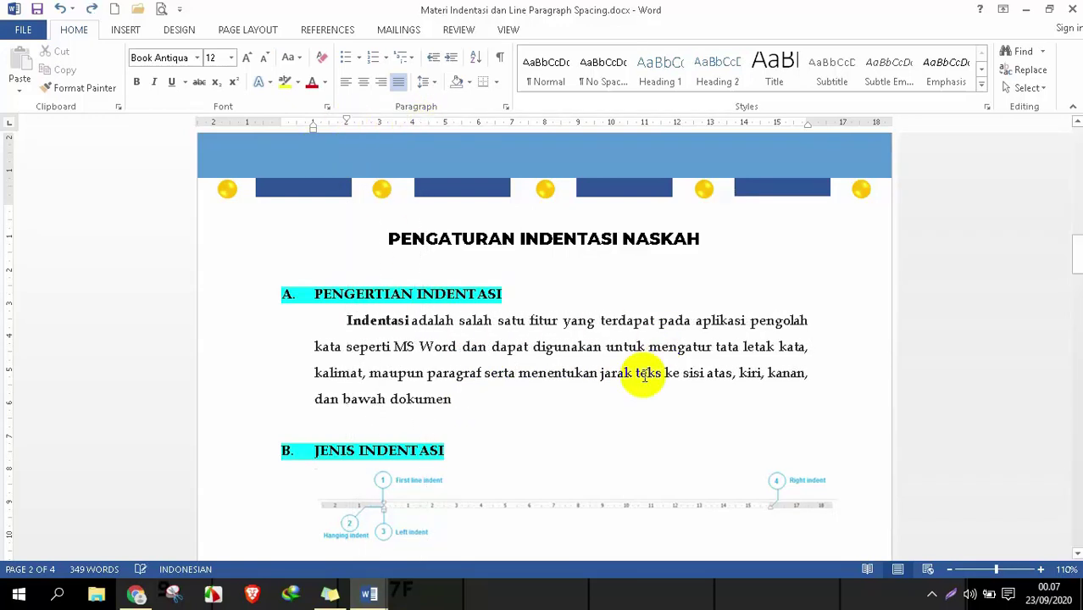
left_click(415, 401)
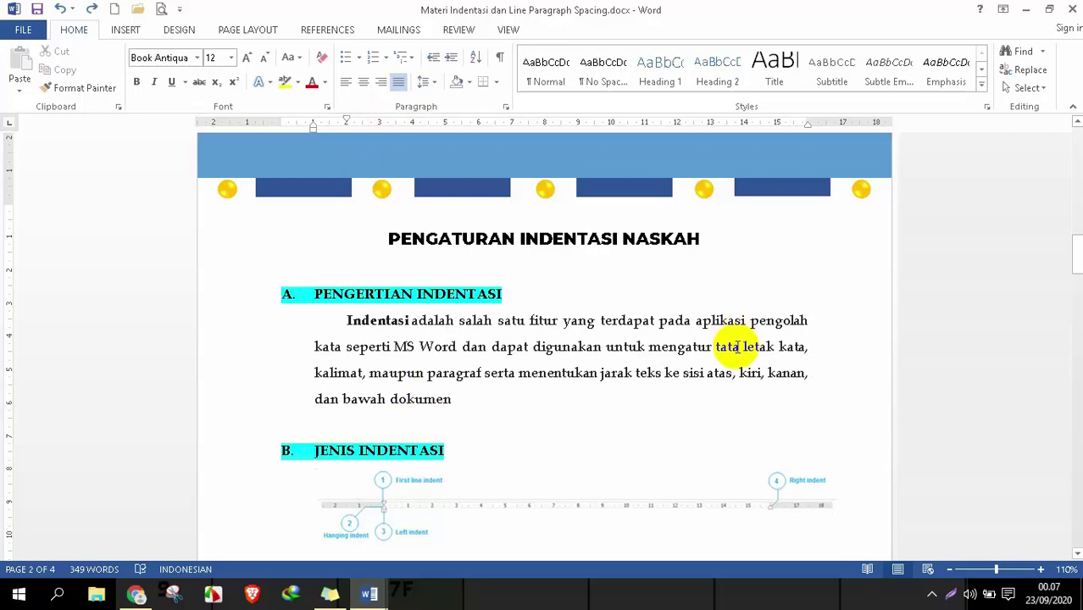
left_click(738, 347)
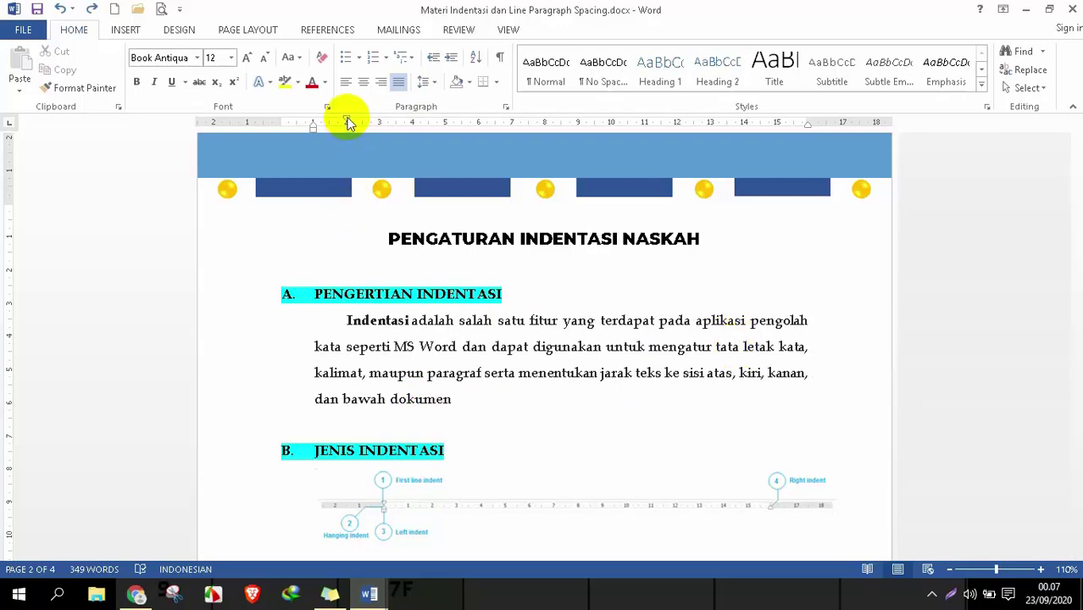
left_click_drag(347, 117, 379, 119)
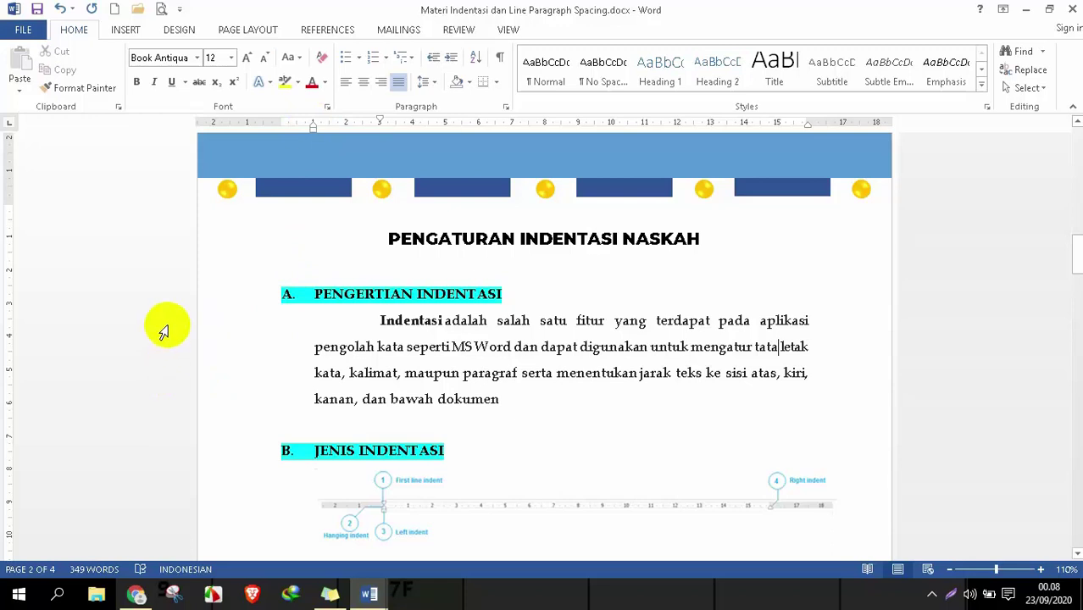
Step: Select the whole paragraph under heading A and try out its first line indent on the ruler
left_click_drag(163, 329, 164, 396)
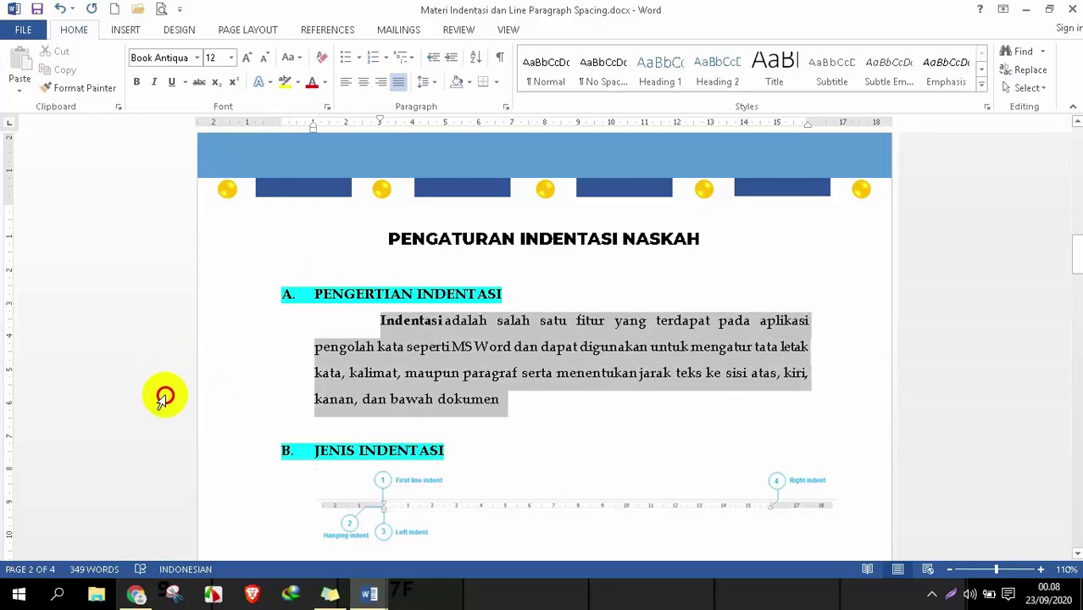
mouse_move(379, 119)
left_mouse_down()
mouse_move(361, 119)
mouse_move(421, 116)
mouse_move(339, 116)
mouse_move(402, 116)
mouse_move(376, 118)
left_mouse_up()
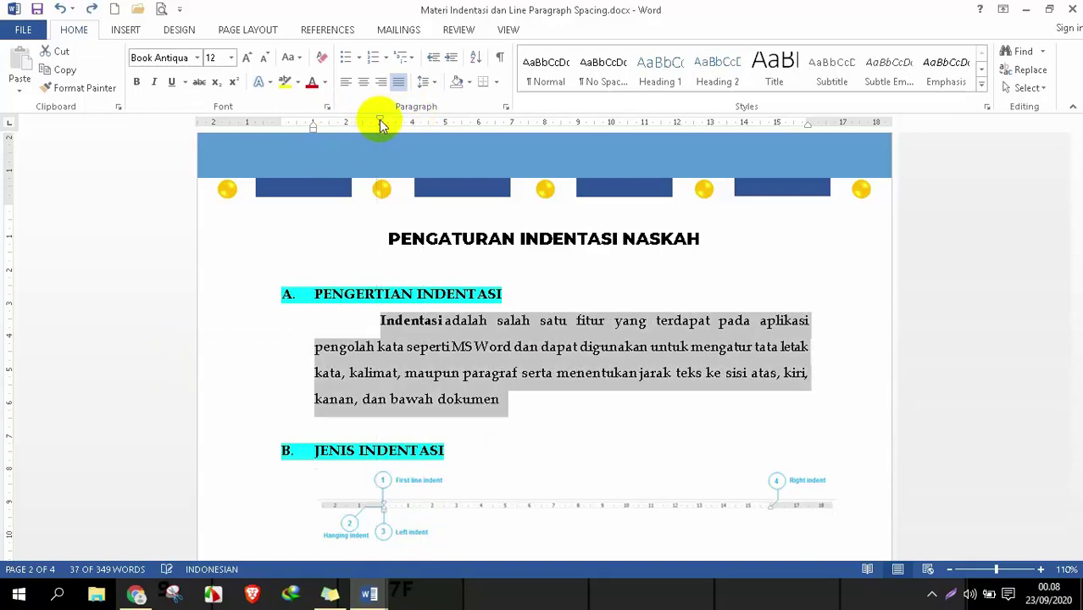
left_click(473, 348)
Step: Read through the four indent types under heading B and on to the Line and Paragraph Spacing section
scroll(475, 345, "down", 5)
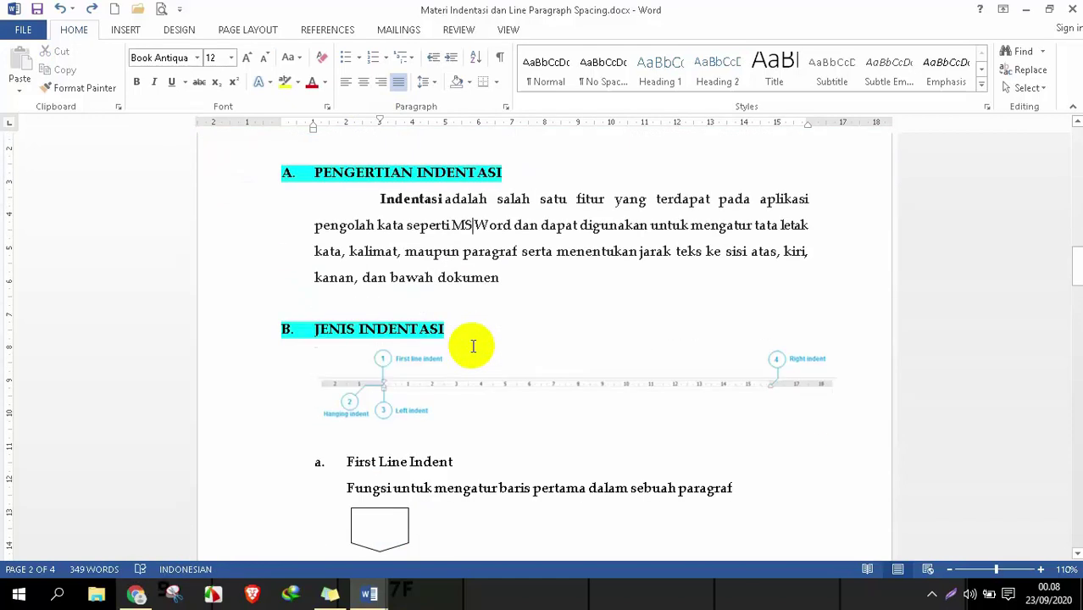
scroll(381, 460, "down", 2)
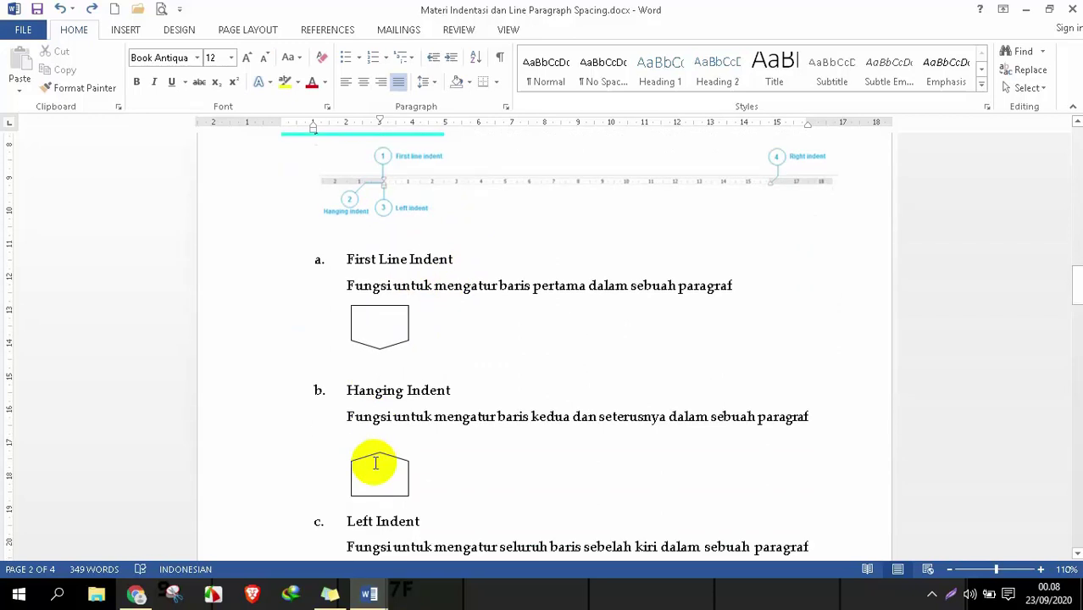
scroll(429, 389, "down", 3)
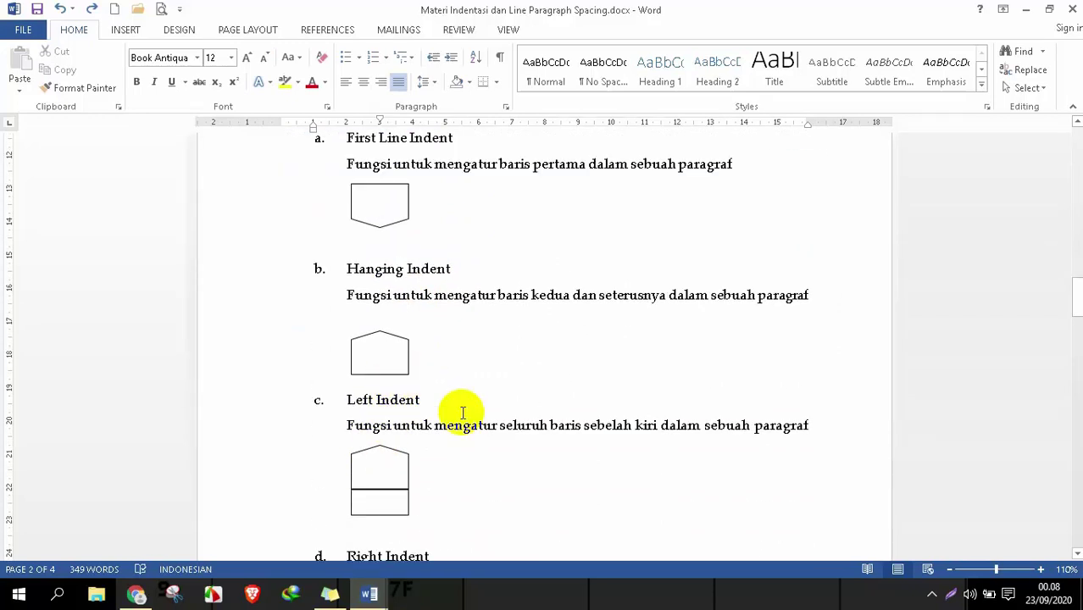
scroll(394, 400, "down", 3)
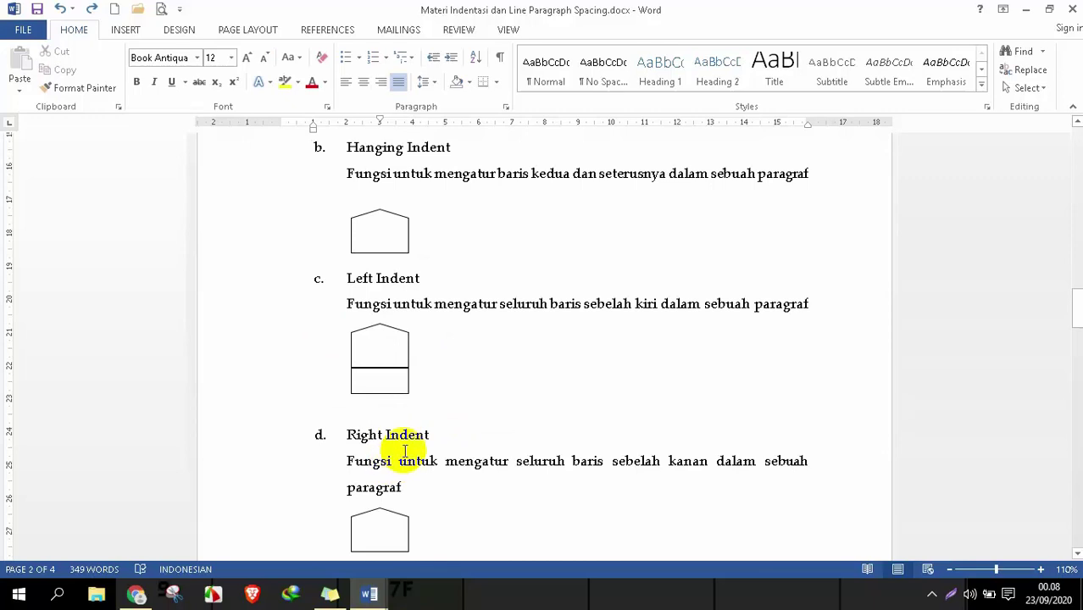
scroll(406, 450, "down", 3)
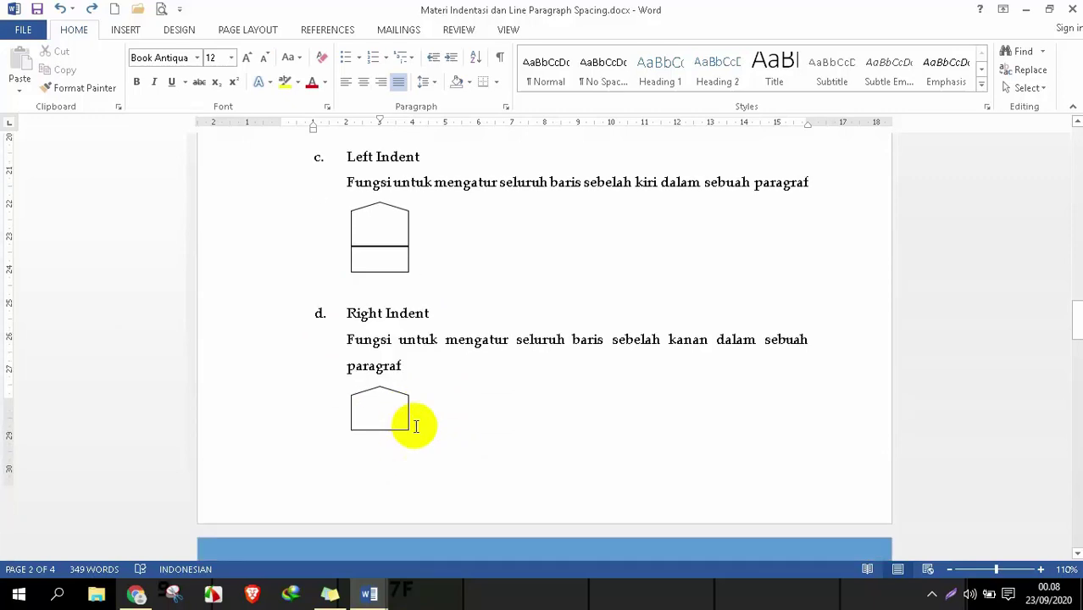
scroll(408, 443, "down", 6)
scroll(416, 426, "down", 1)
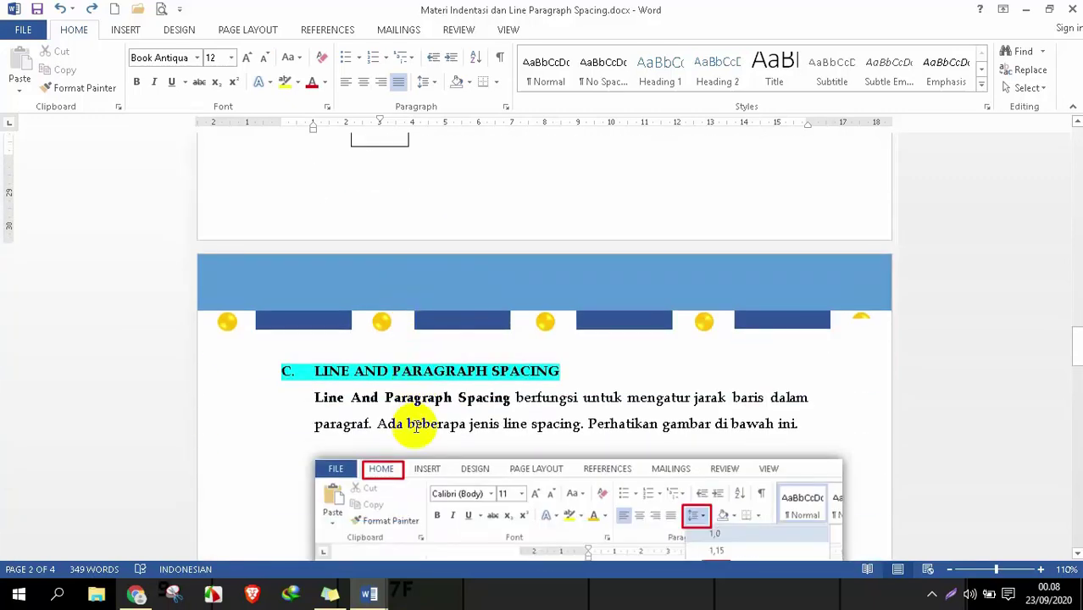
scroll(416, 427, "down", 3)
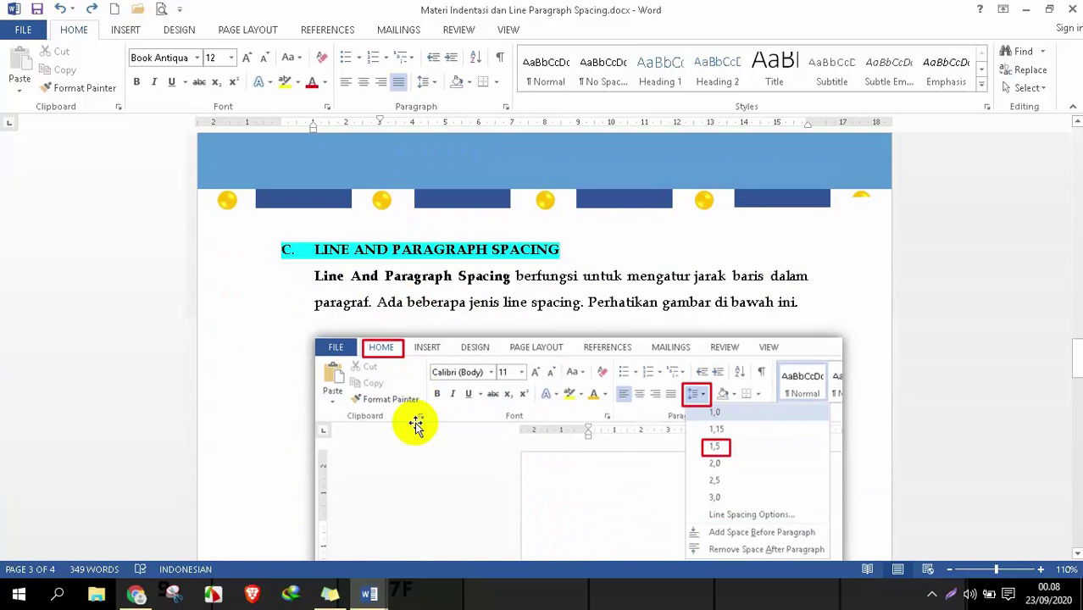
scroll(417, 426, "down", 1)
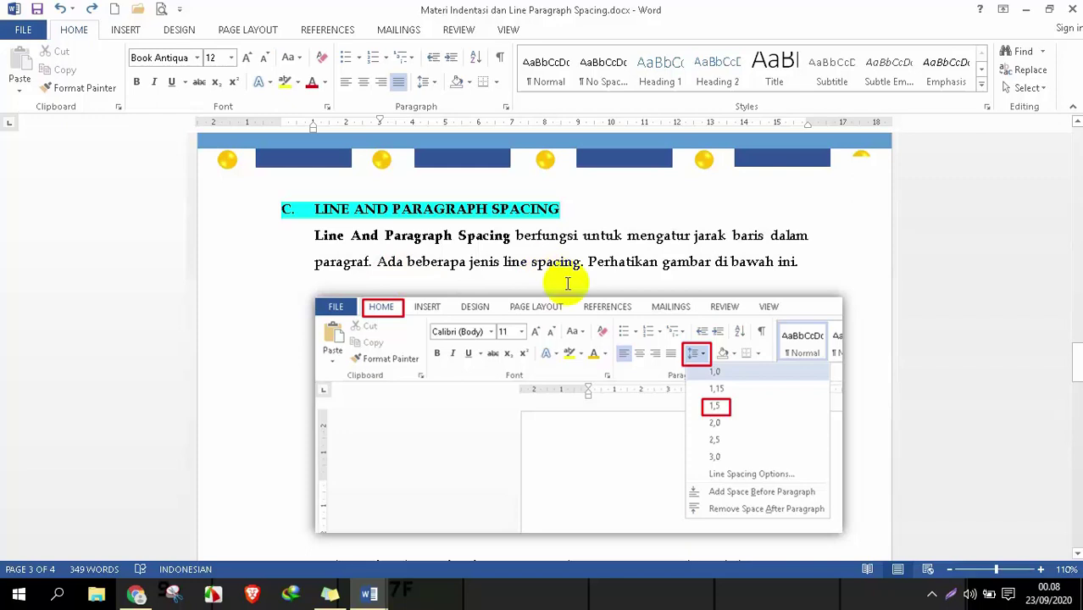
Step: Examine the available line spacing options, the rest of section C and the first example paragraphs under heading D
left_click(429, 85)
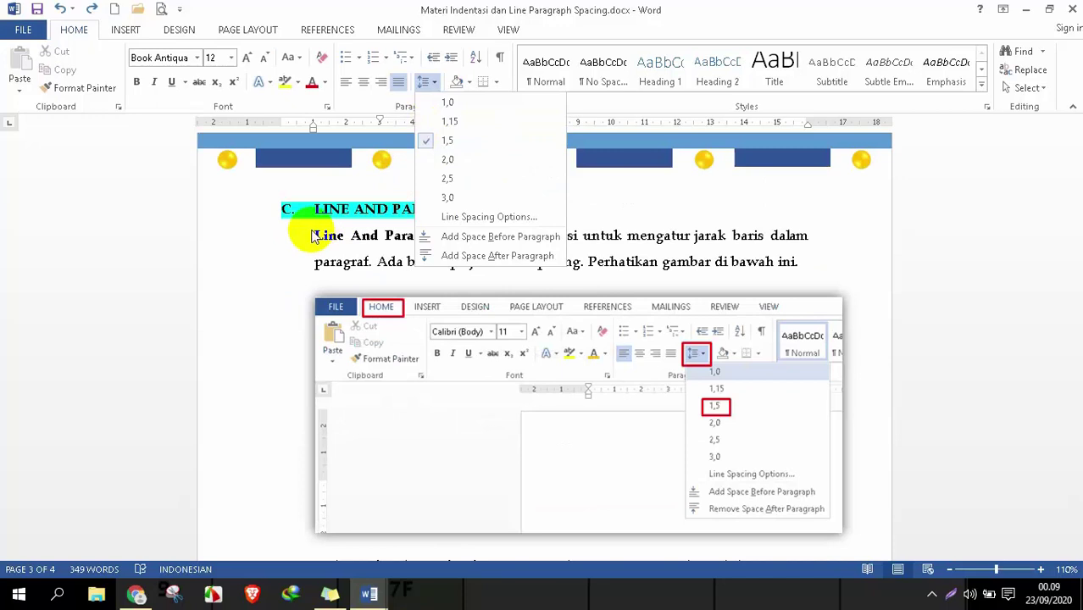
left_click(305, 237)
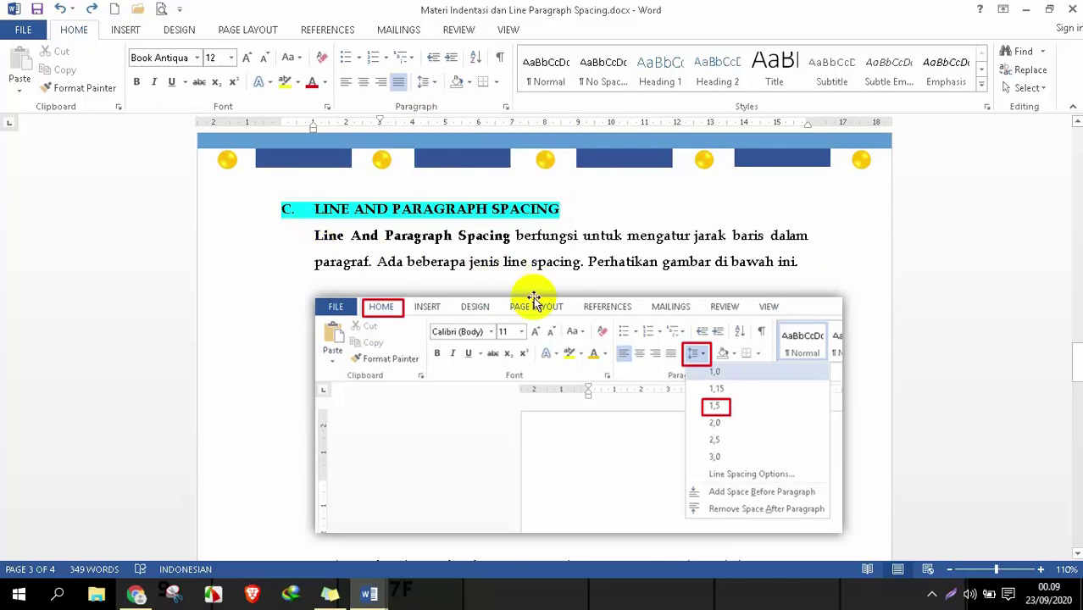
scroll(520, 339, "down", 3)
scroll(523, 349, "down", 2)
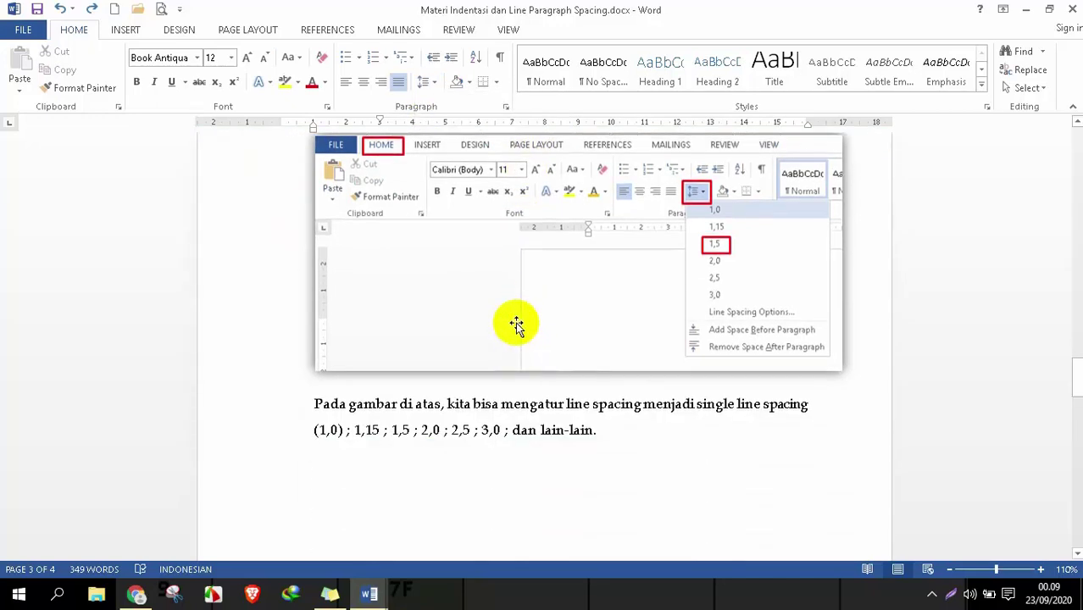
scroll(516, 330, "up", 2)
scroll(513, 315, "down", 4)
scroll(513, 314, "down", 15)
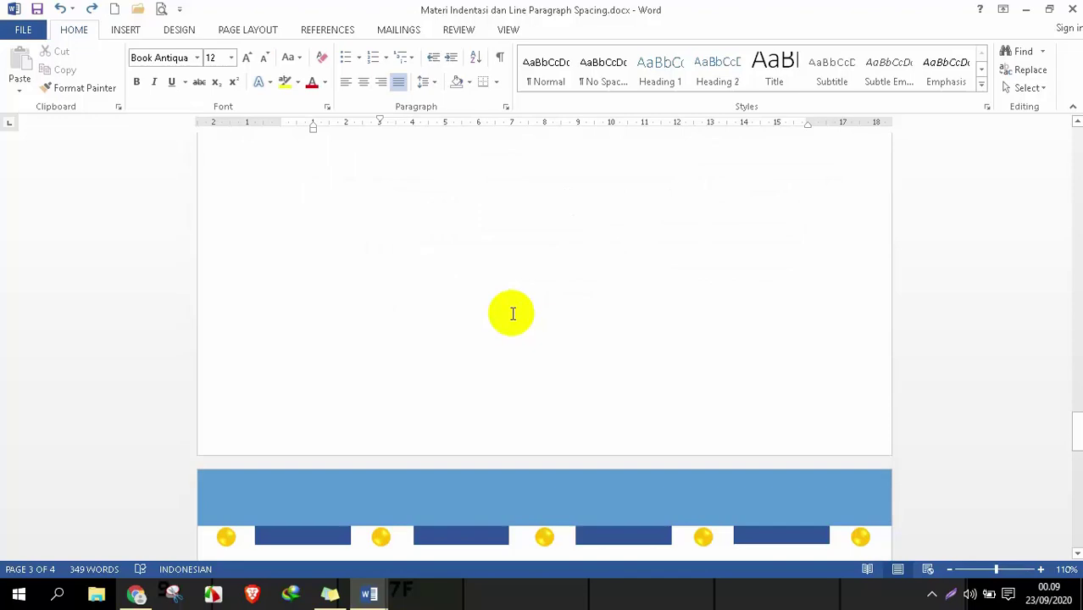
scroll(513, 314, "down", 2)
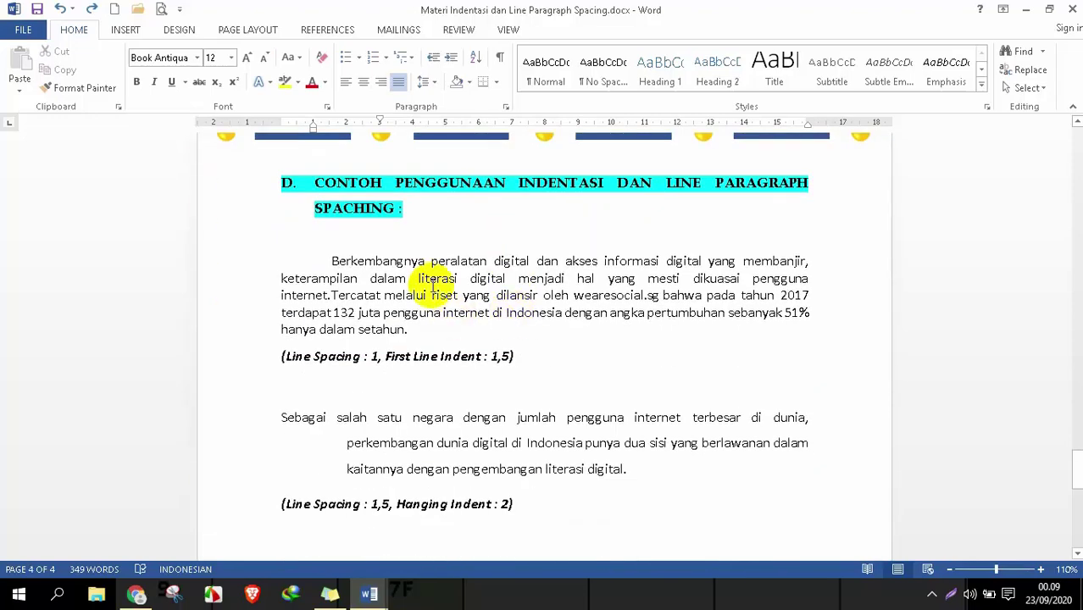
scroll(529, 318, "down", 1)
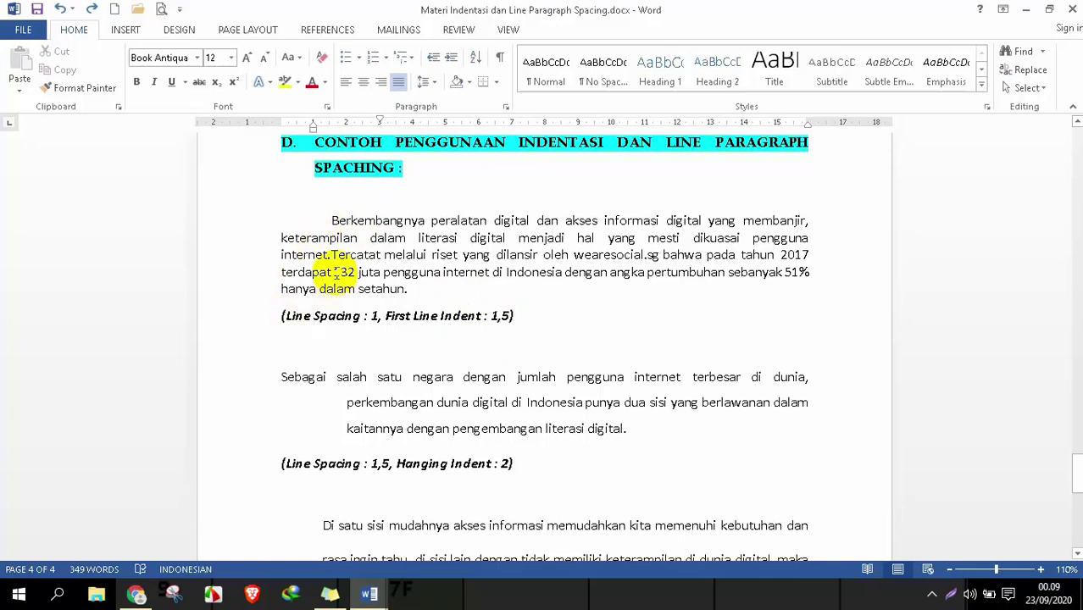
Step: Try line spacing 2.0 on the first example paragraph under heading D and return it to 1.0
left_click_drag(227, 218, 239, 280)
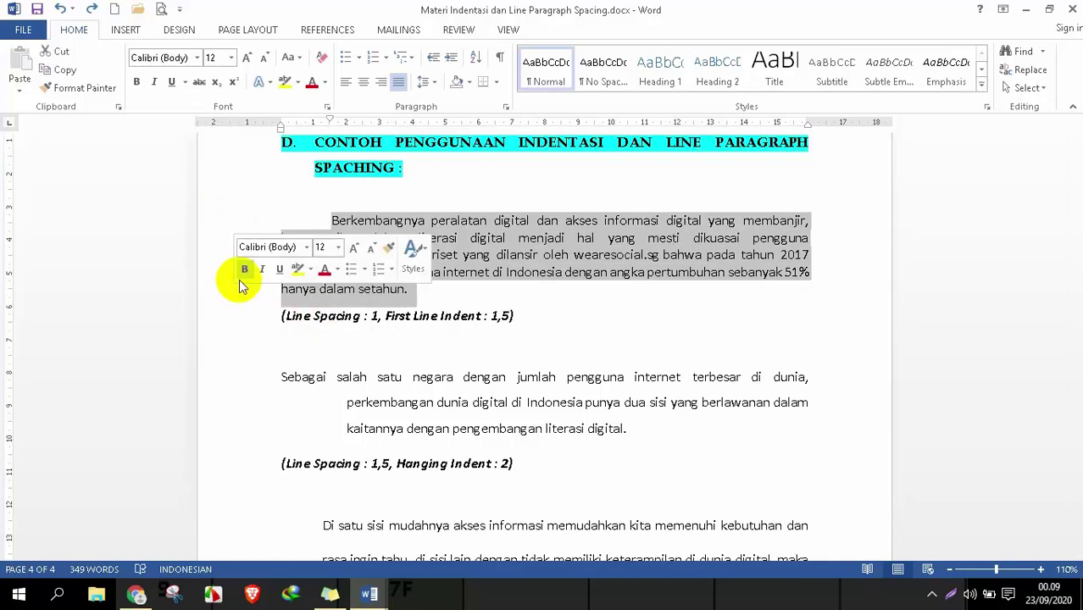
left_click(433, 83)
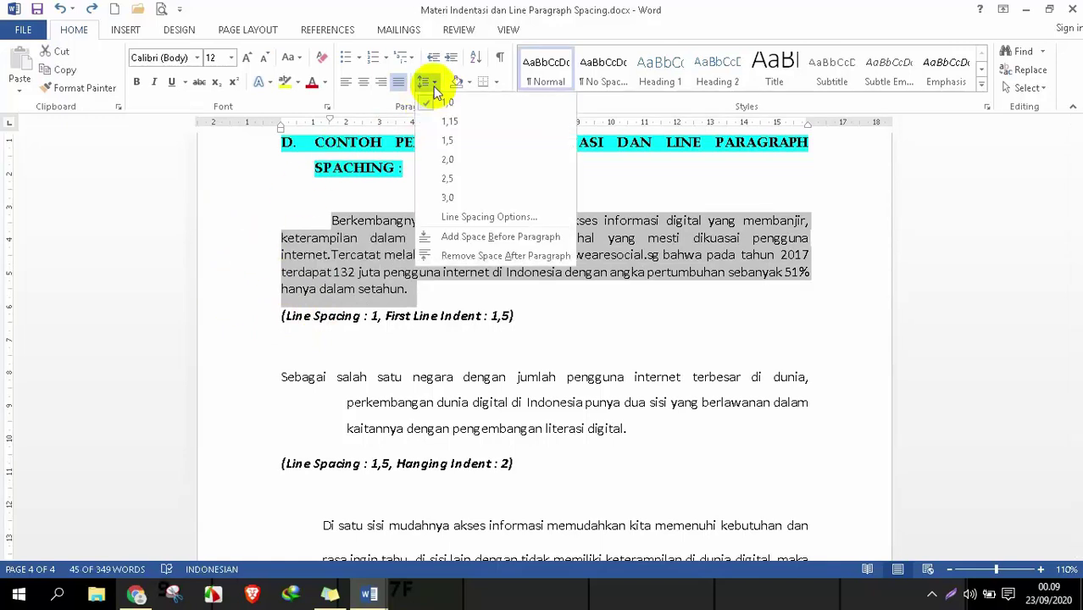
left_click(429, 146)
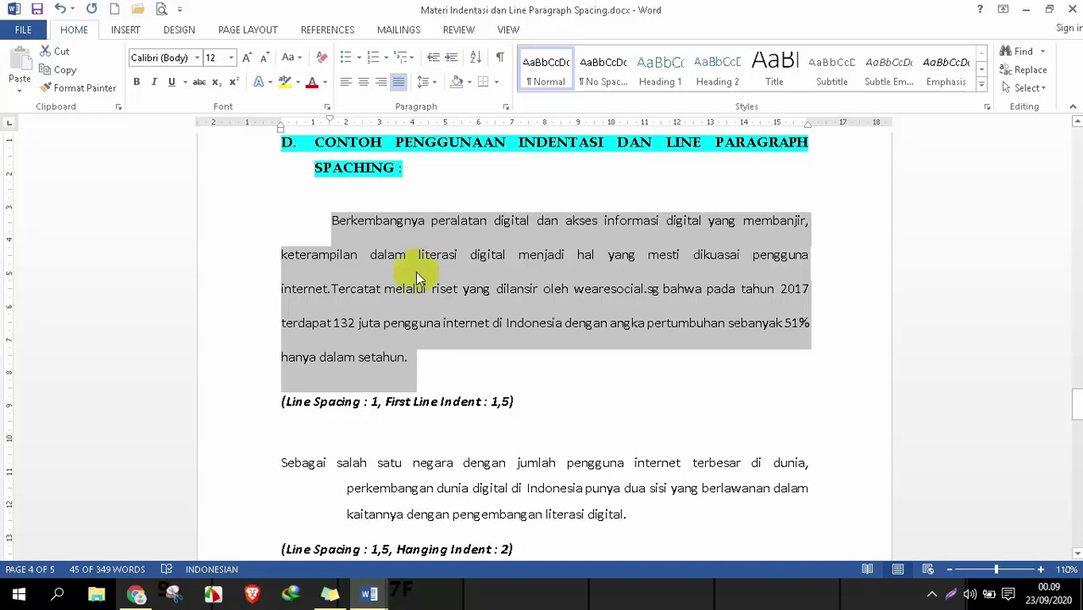
scroll(431, 318, "down", 1)
scroll(428, 292, "up", 1)
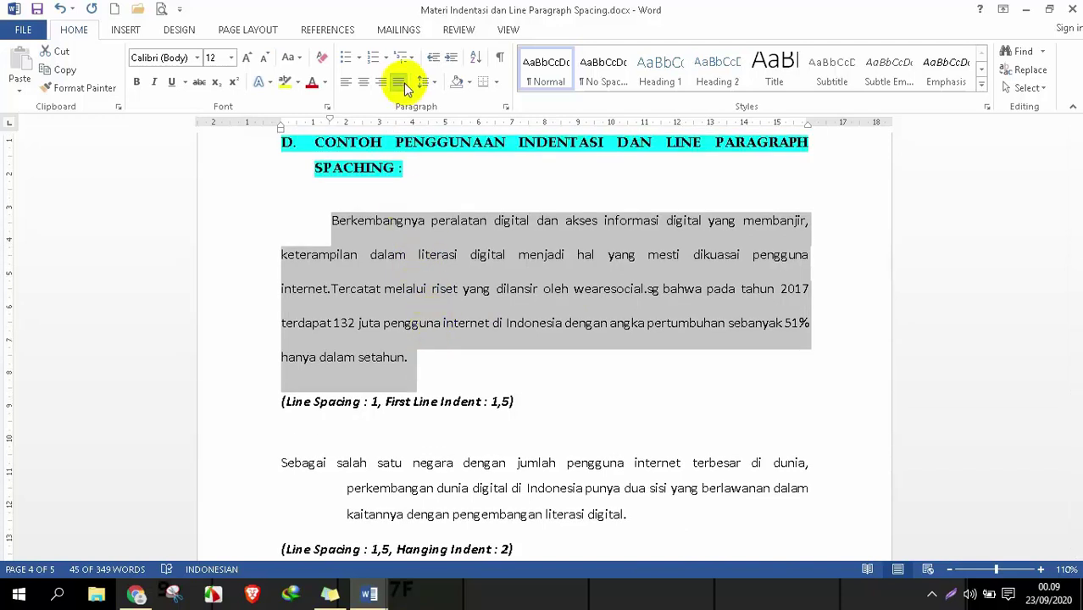
left_click(428, 92)
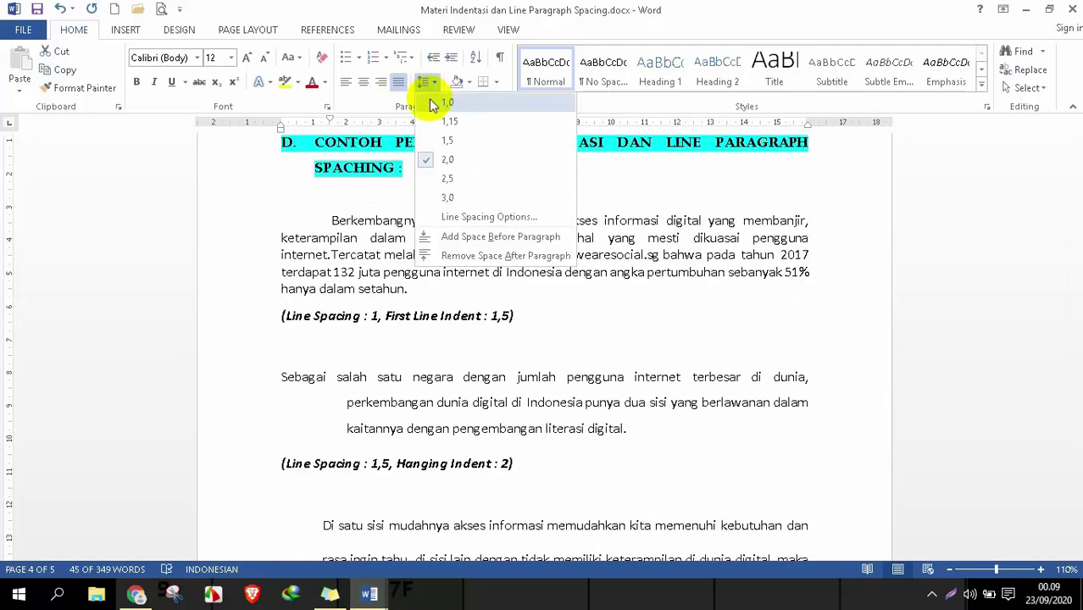
left_click(432, 103)
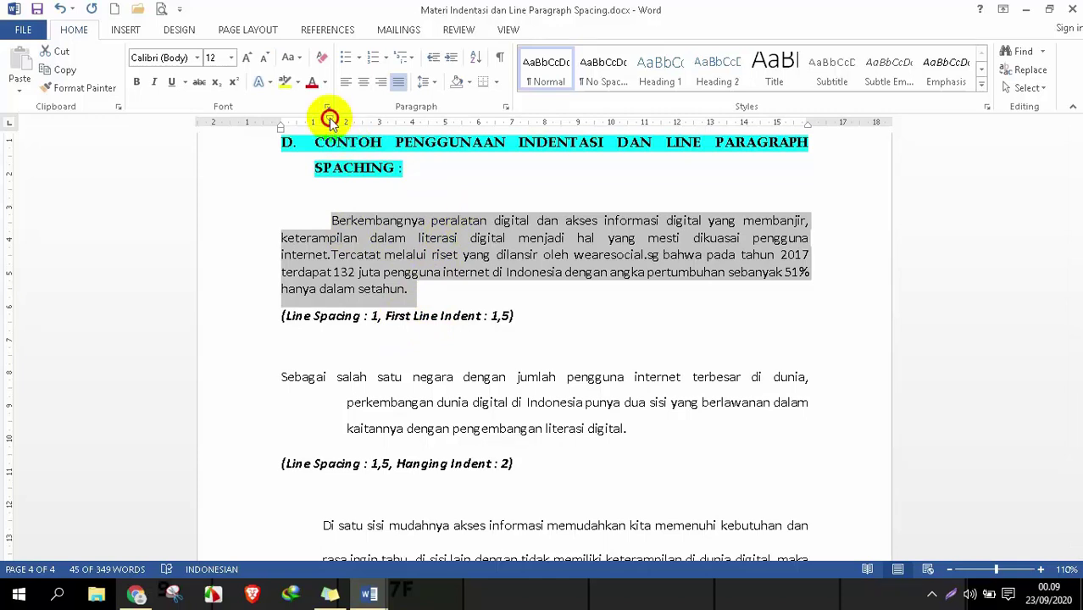
Step: Try a smaller first line indent on the first example paragraph using the ruler and undo the change
left_click_drag(331, 119, 329, 119)
scroll(428, 356, "down", 2)
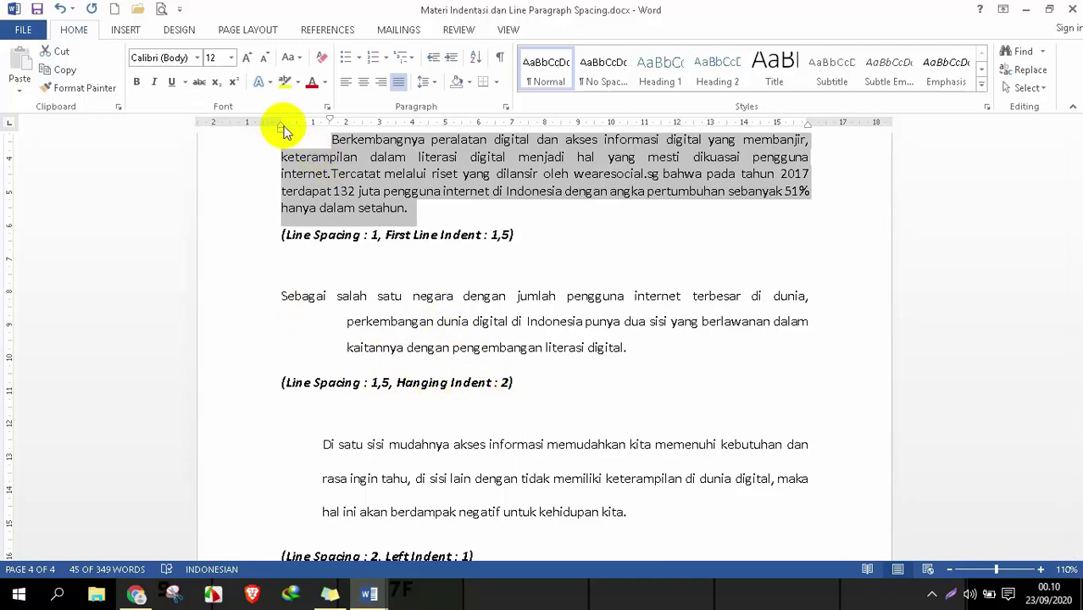
left_click_drag(328, 121, 289, 121)
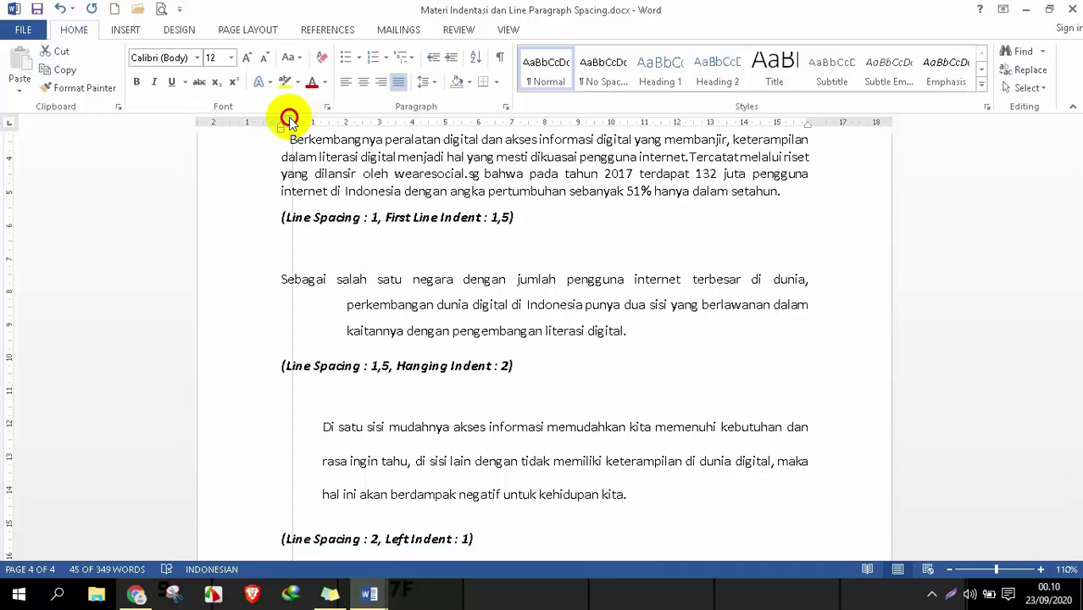
key("ctrl+z")
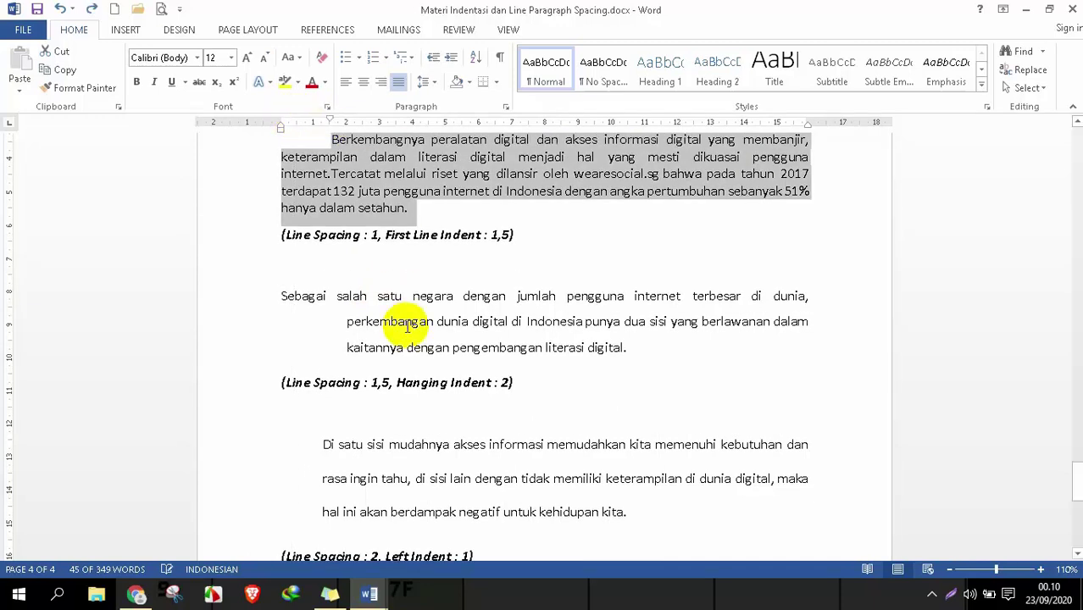
Step: Move the hanging indent of the second example paragraph to ruler position 0 and back to position 2
left_click(406, 321)
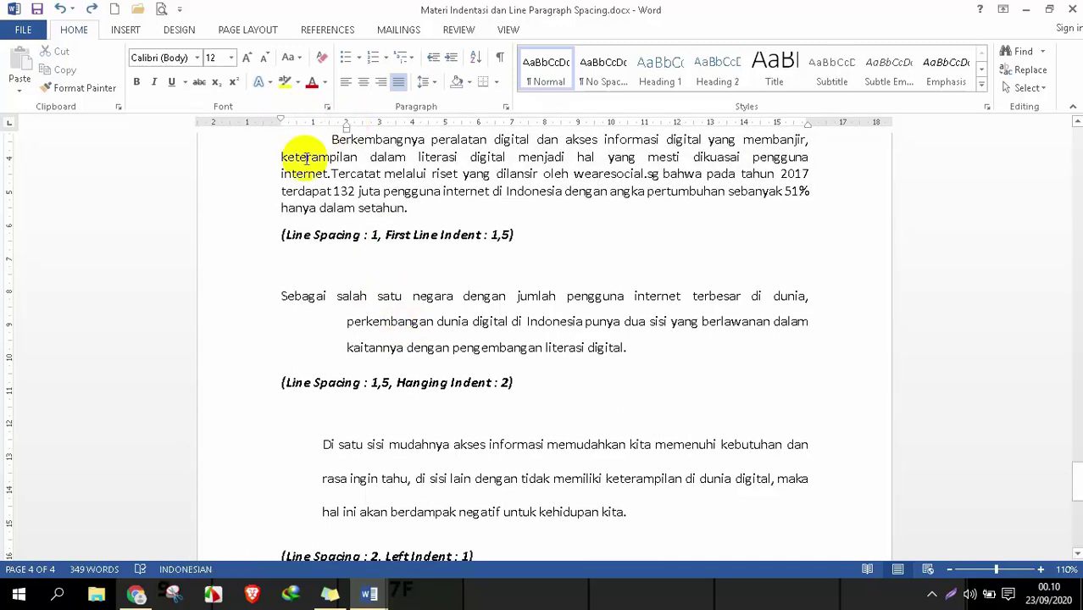
left_click_drag(345, 124, 282, 125)
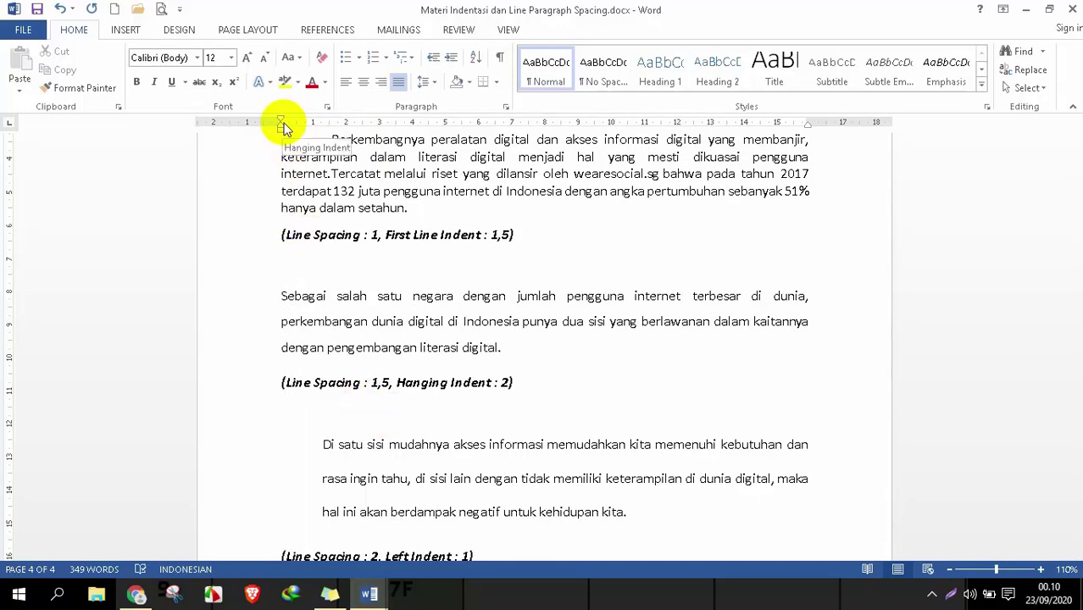
mouse_move(283, 129)
left_mouse_down()
mouse_move(338, 116)
mouse_move(348, 127)
left_mouse_up()
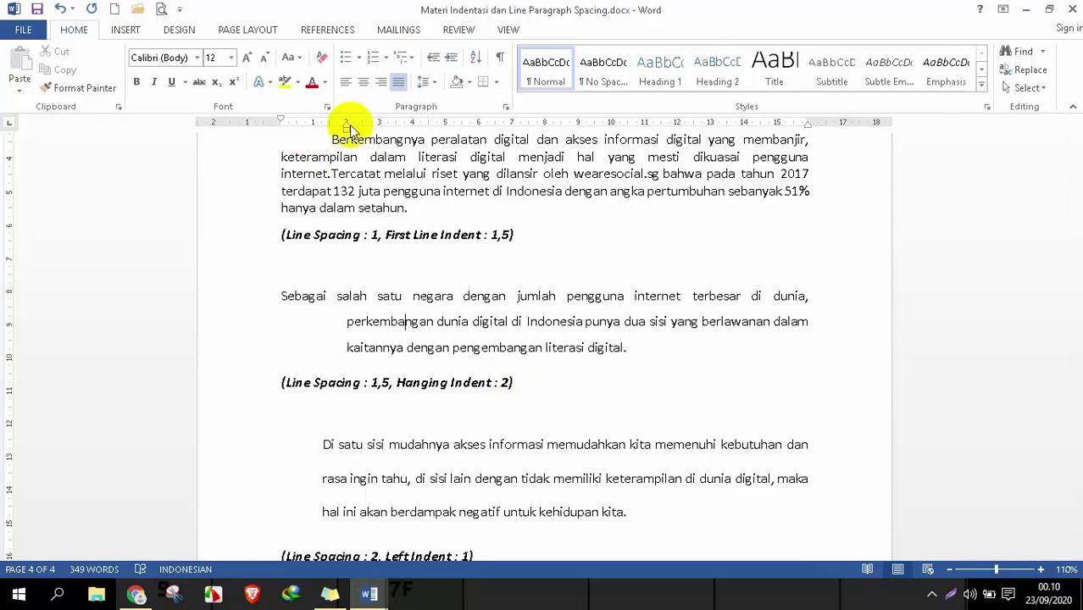
left_click_drag(347, 124, 347, 125)
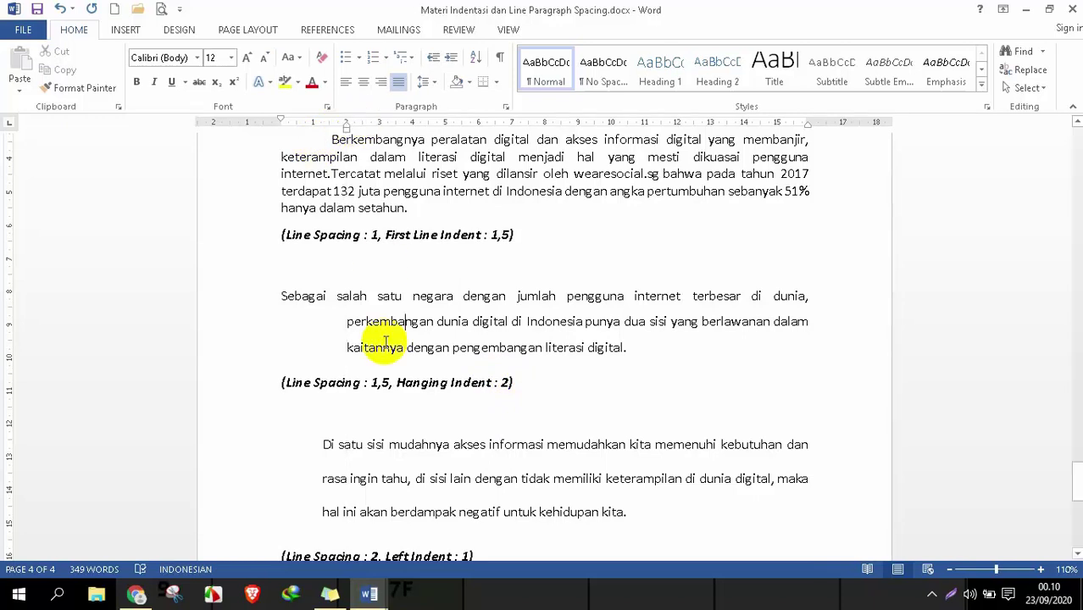
Step: Select the second example paragraph, beginning "Sebagai salah satu negara", and set its line spacing to 1.5
left_click_drag(222, 303, 230, 338)
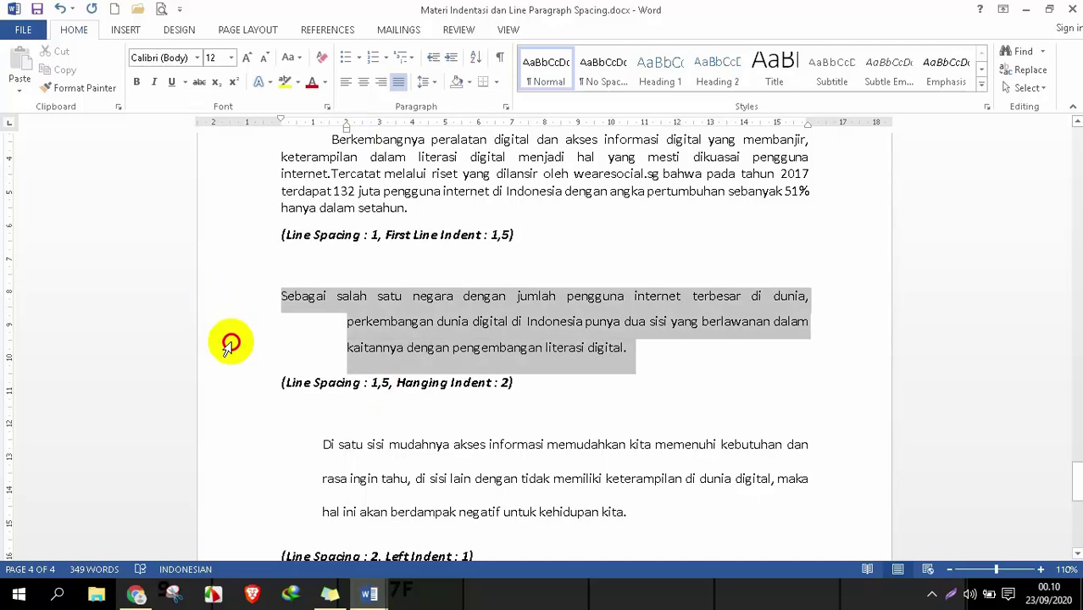
left_click(437, 83)
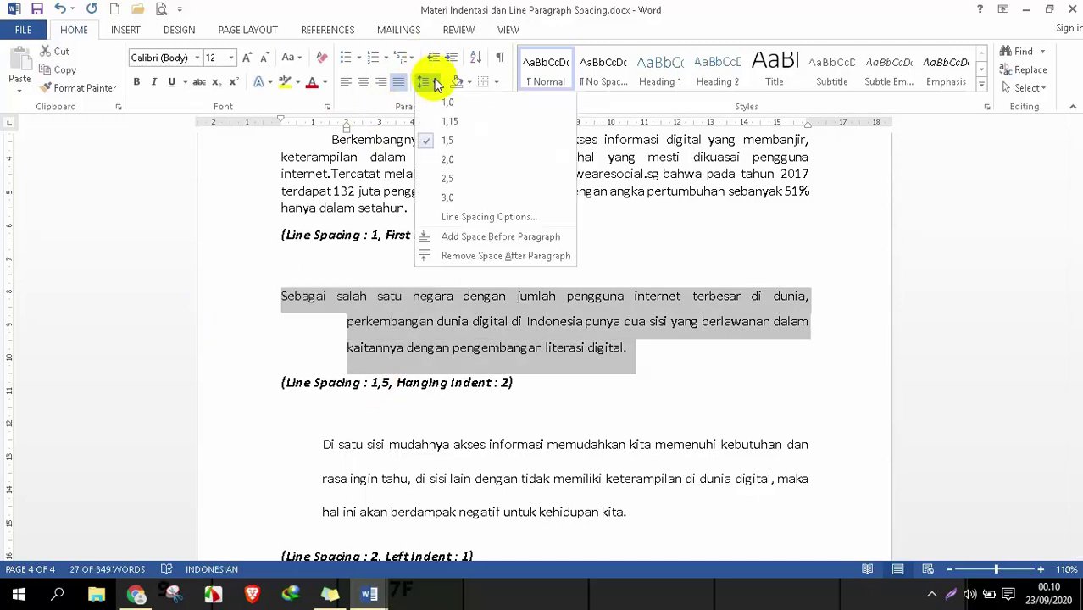
left_click(436, 138)
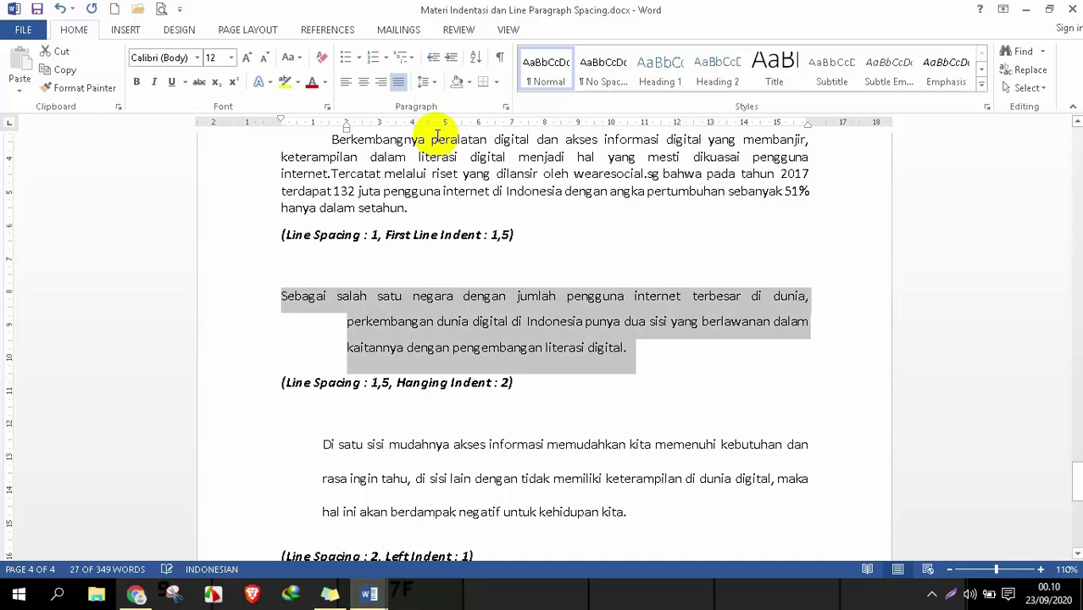
left_click(536, 411)
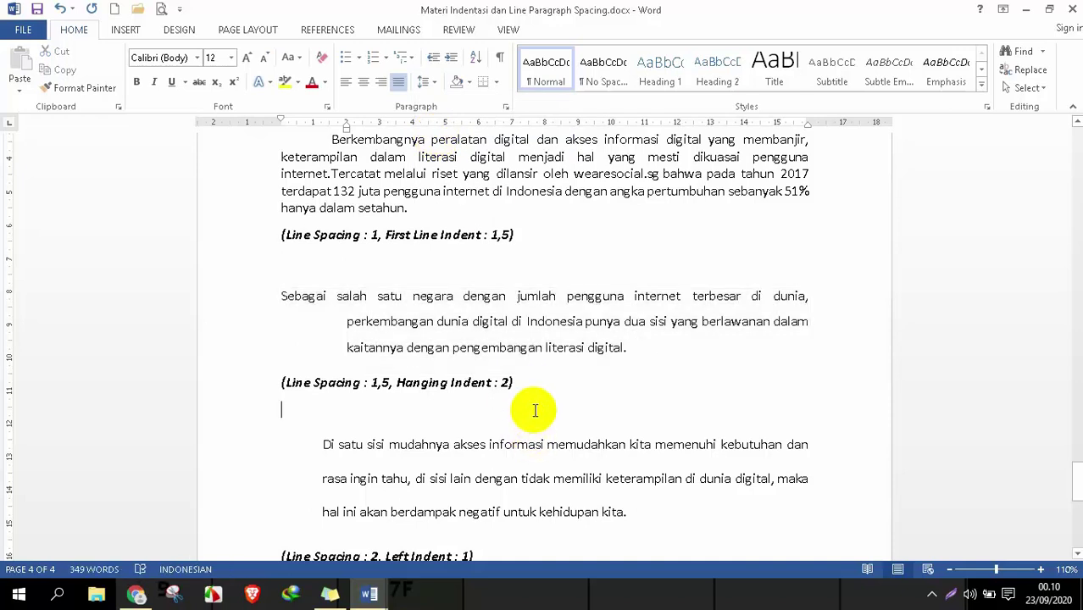
Step: Select the third example paragraph, beginning "Di satu sisi mudahnya", and set its line spacing to 2.0
scroll(535, 410, "down", 1)
scroll(535, 410, "down", 1)
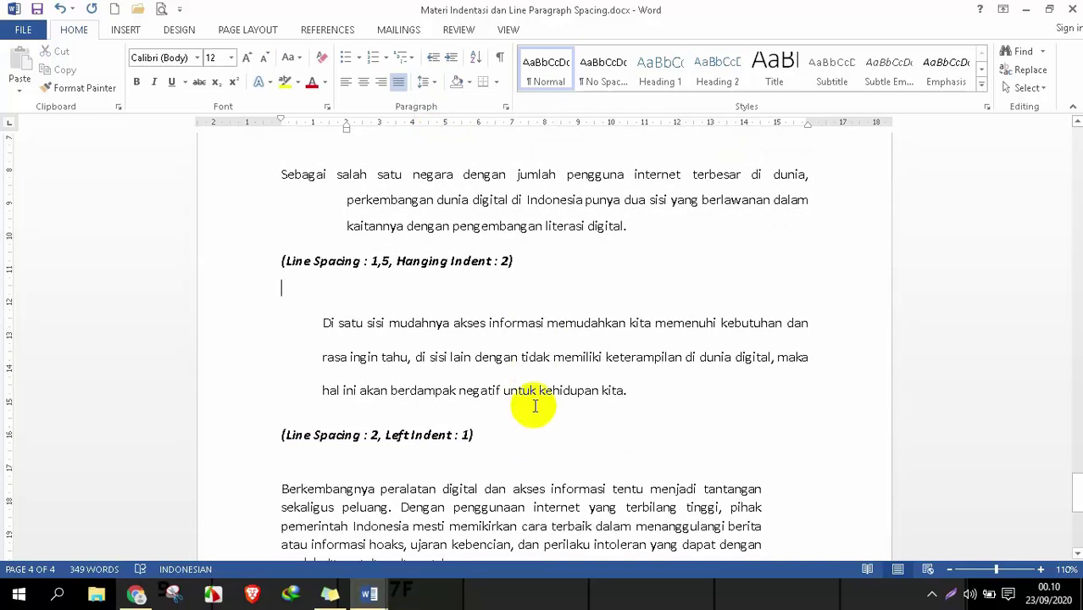
scroll(501, 396, "down", 1)
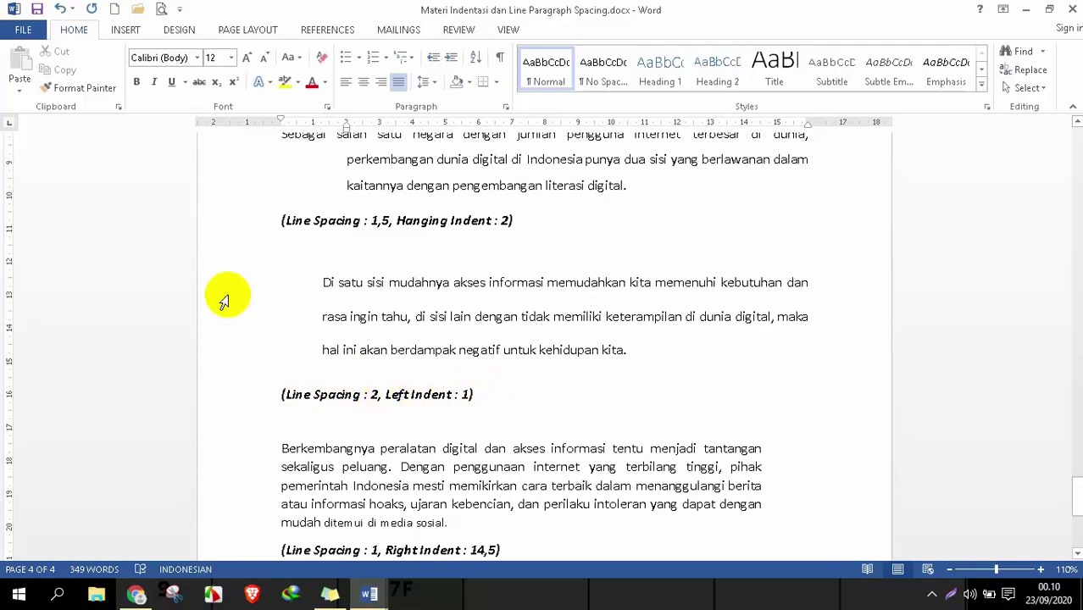
left_click_drag(212, 282, 222, 348)
left_click(424, 80)
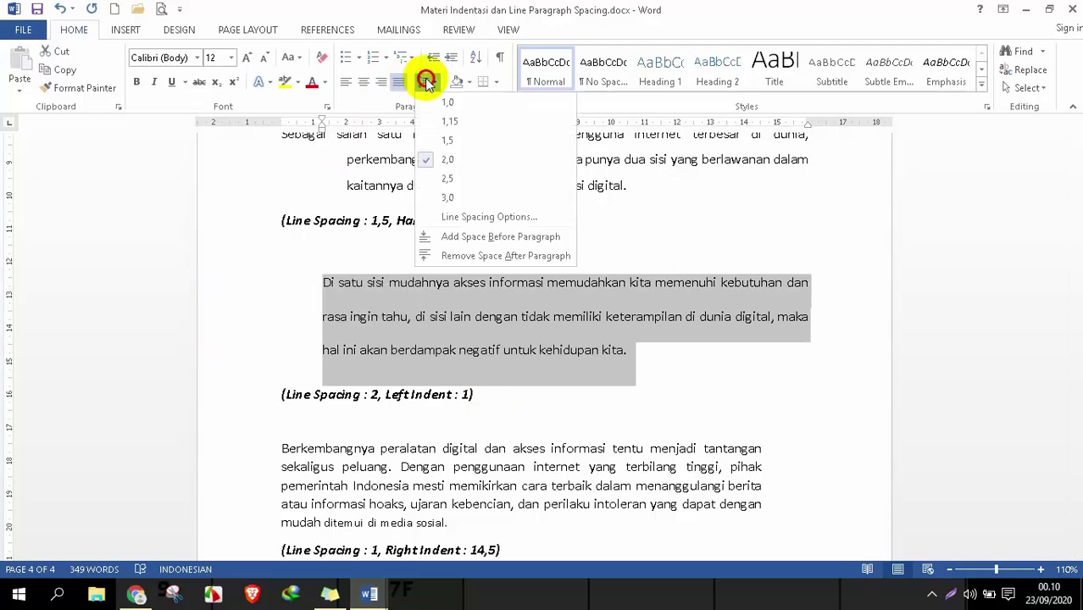
left_click(434, 162)
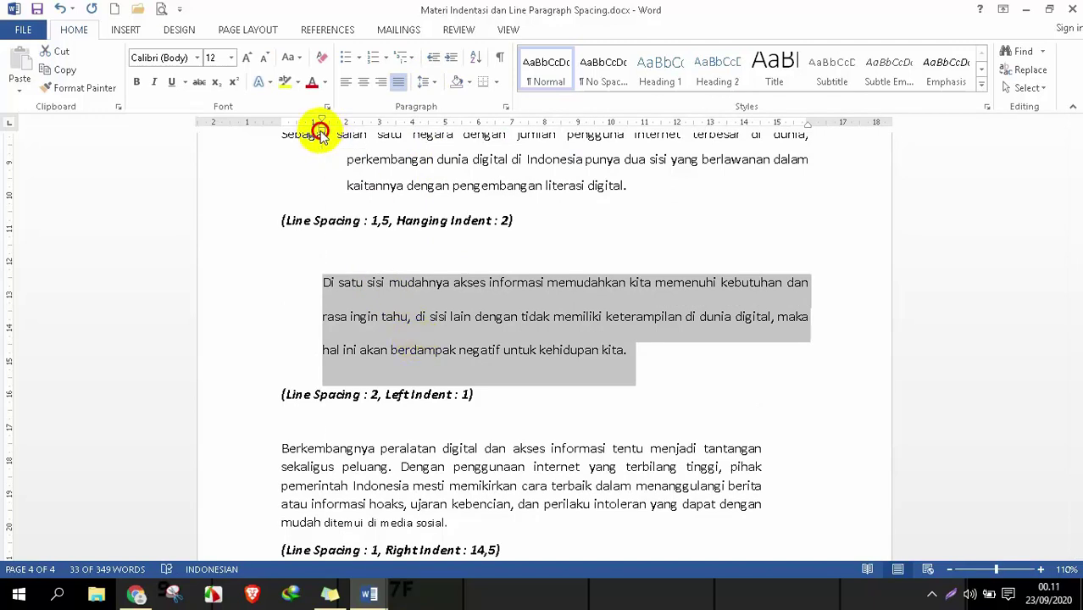
Step: Move the left indent of the third example paragraph, beginning "Di satu sisi mudahnya", to ruler position 1
mouse_move(320, 133)
left_mouse_down()
mouse_move(443, 136)
mouse_move(282, 138)
mouse_move(312, 136)
left_mouse_up()
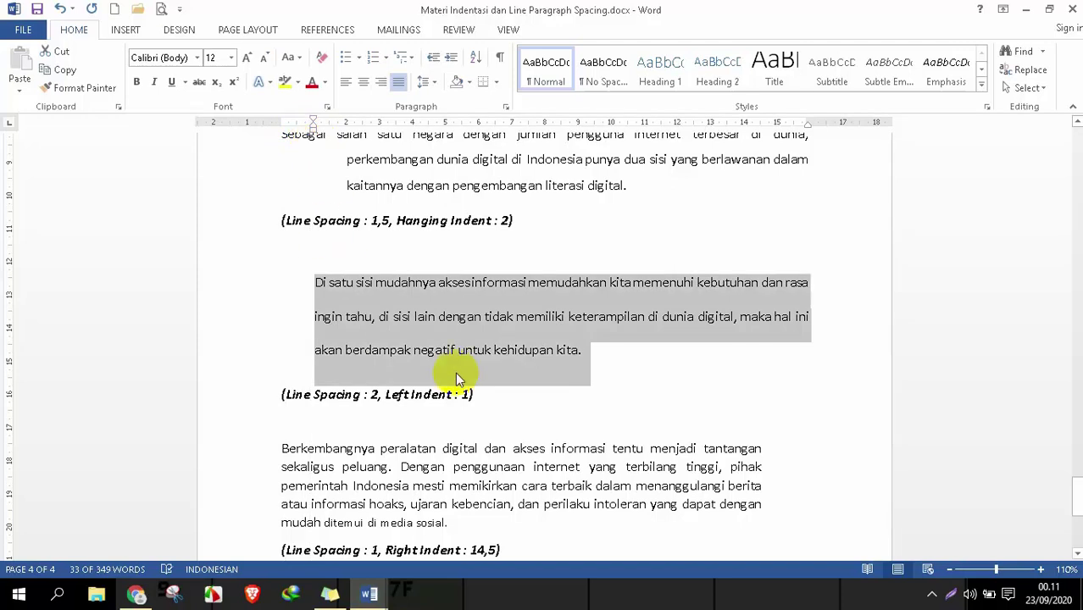
left_click(503, 382)
Step: Set the fourth example paragraph, beginning "Berkembangnya peralatan digital", to 1.0 line spacing with its right indent at ruler position 14.5
scroll(504, 382, "down", 2)
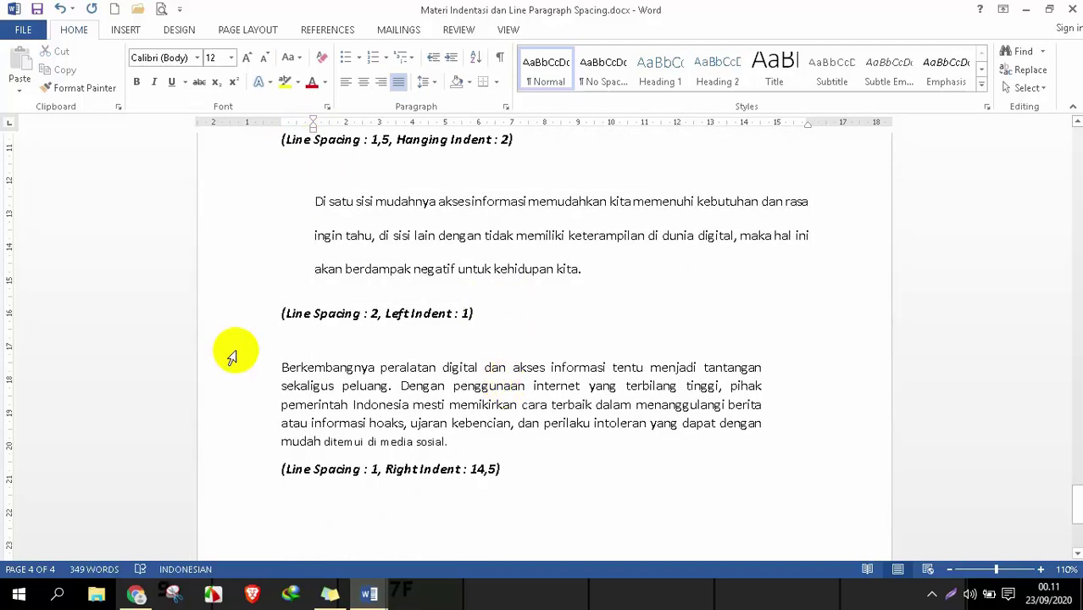
scroll(231, 358, "down", 1)
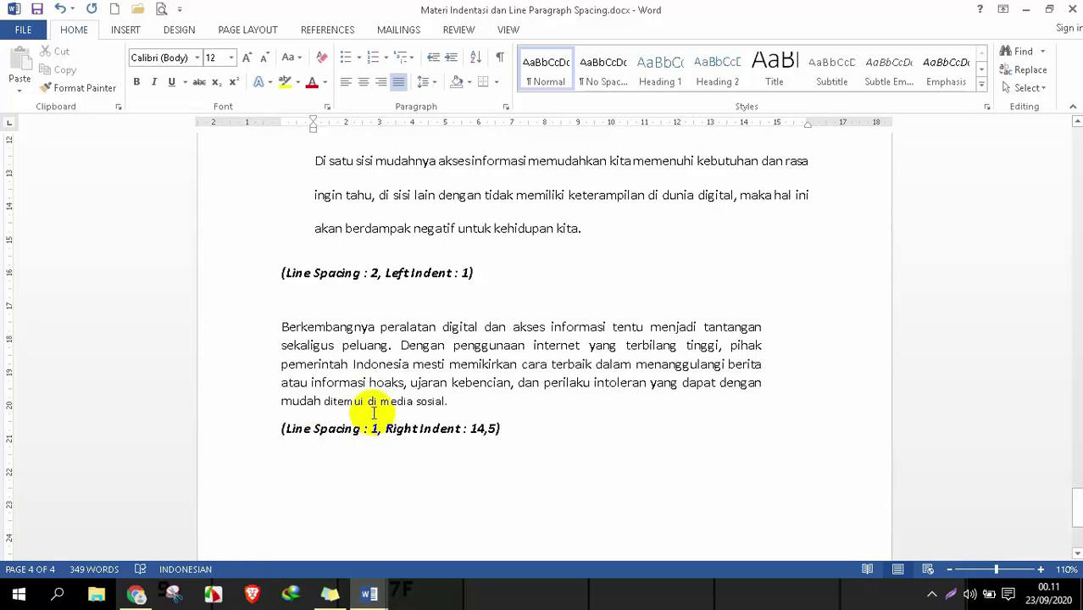
double_click(400, 423)
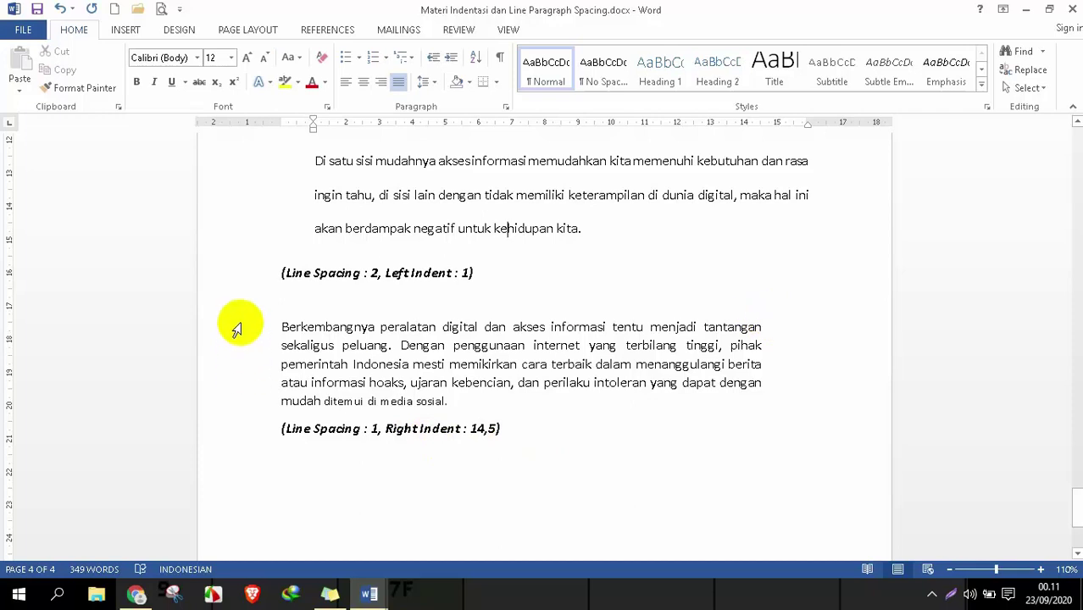
left_click_drag(236, 337, 242, 404)
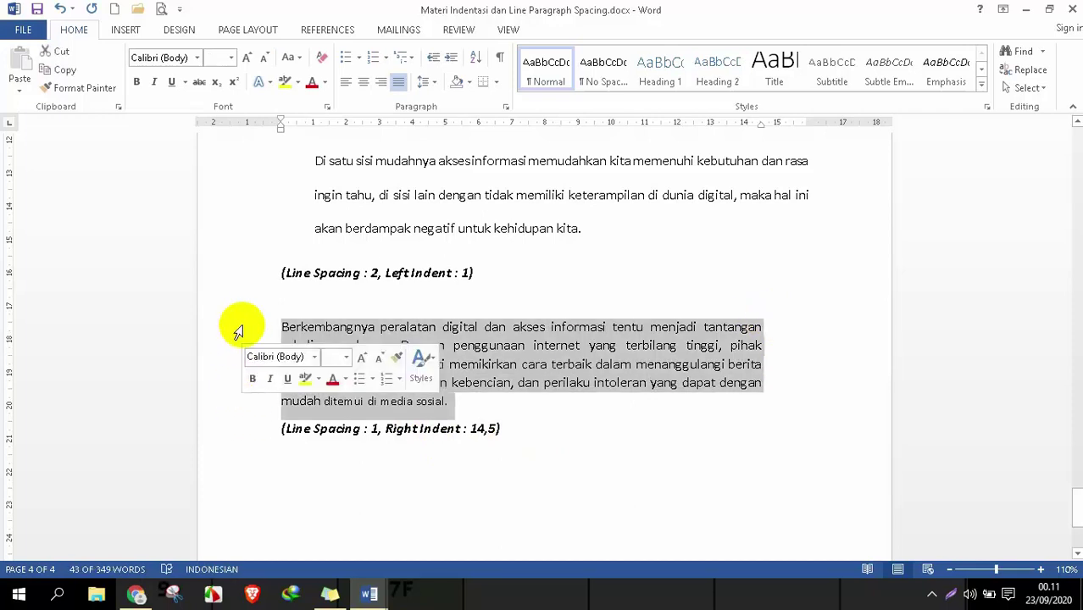
left_click(426, 85)
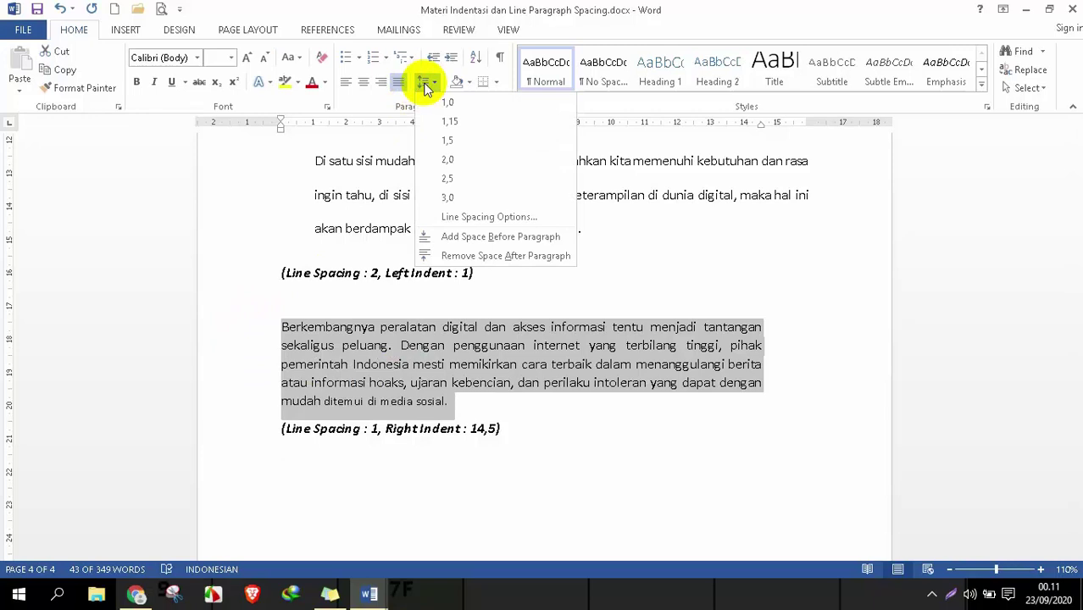
left_click(431, 102)
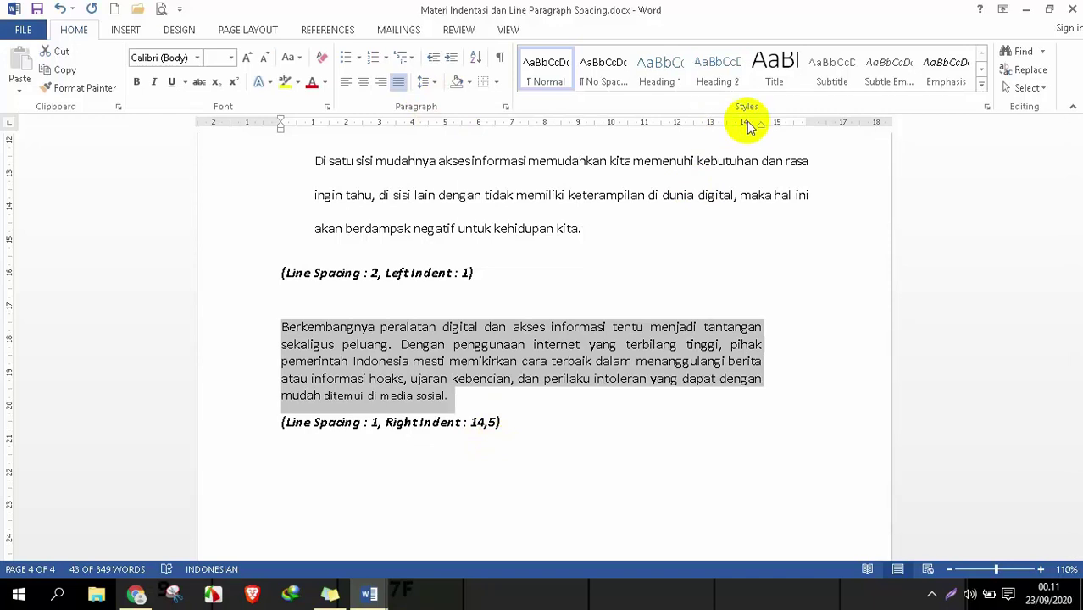
mouse_move(762, 126)
left_mouse_down()
mouse_move(647, 135)
mouse_move(649, 121)
mouse_move(730, 127)
mouse_move(702, 134)
mouse_move(757, 126)
left_mouse_up()
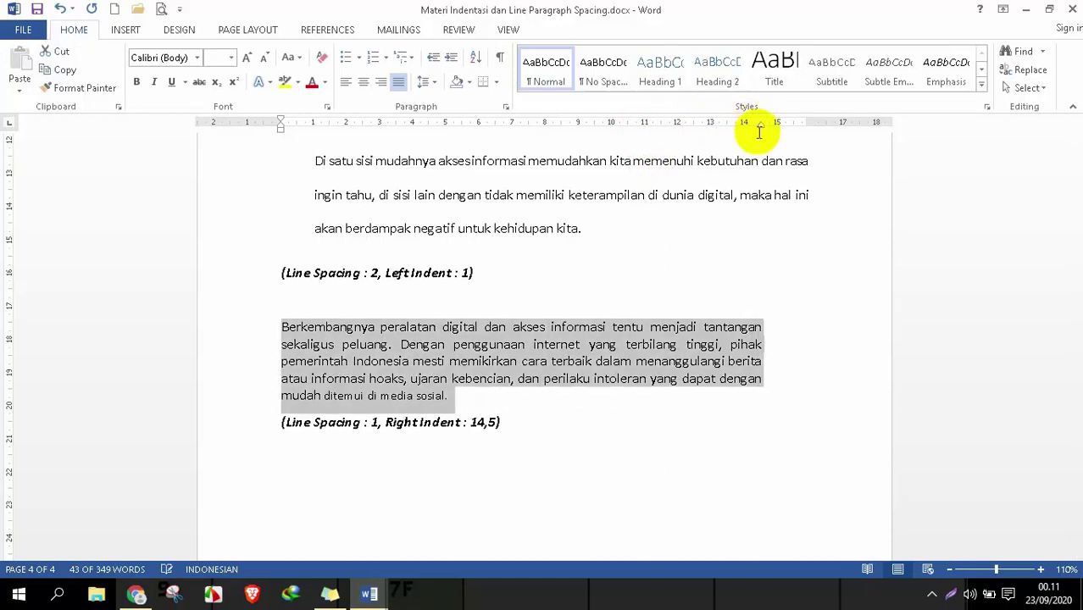
left_click(555, 372)
Step: Review the formatted example paragraphs in section D together with their line spacing and indent captions
scroll(475, 337, "up", 5)
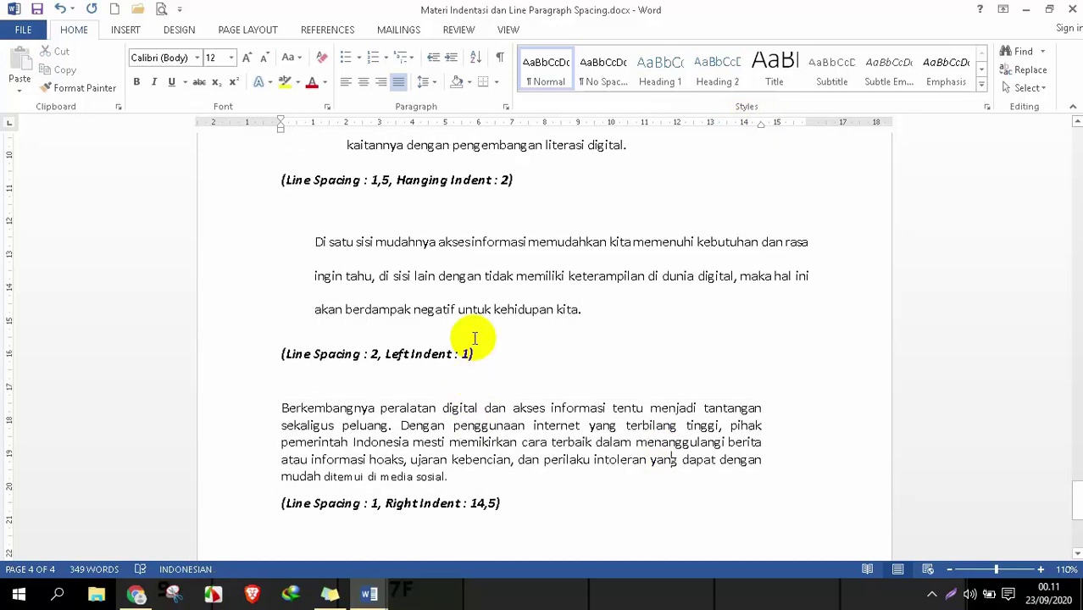
scroll(474, 337, "up", 2)
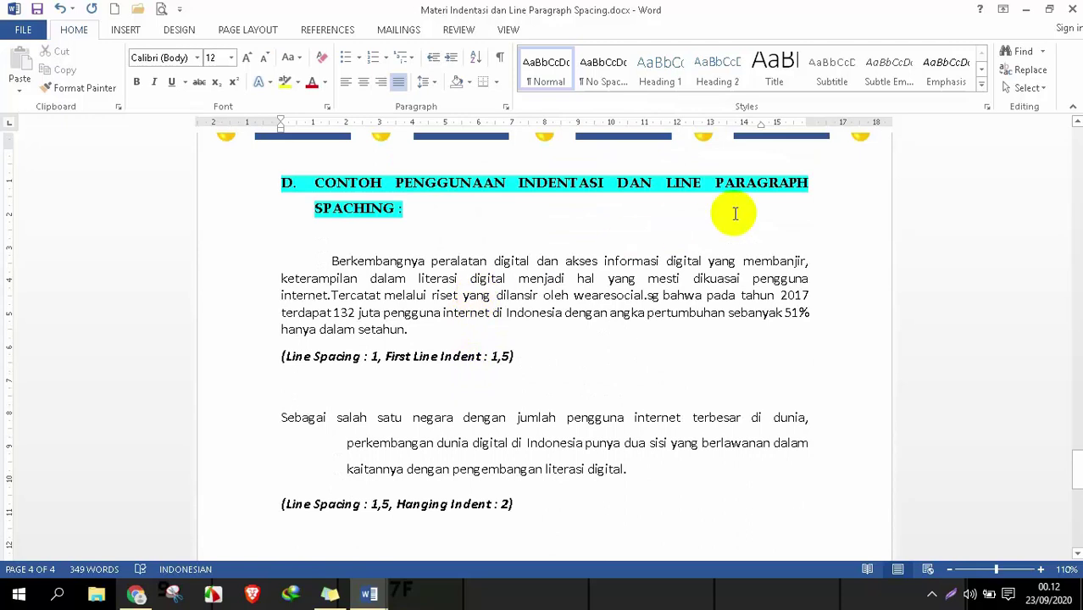
scroll(671, 295, "down", 6)
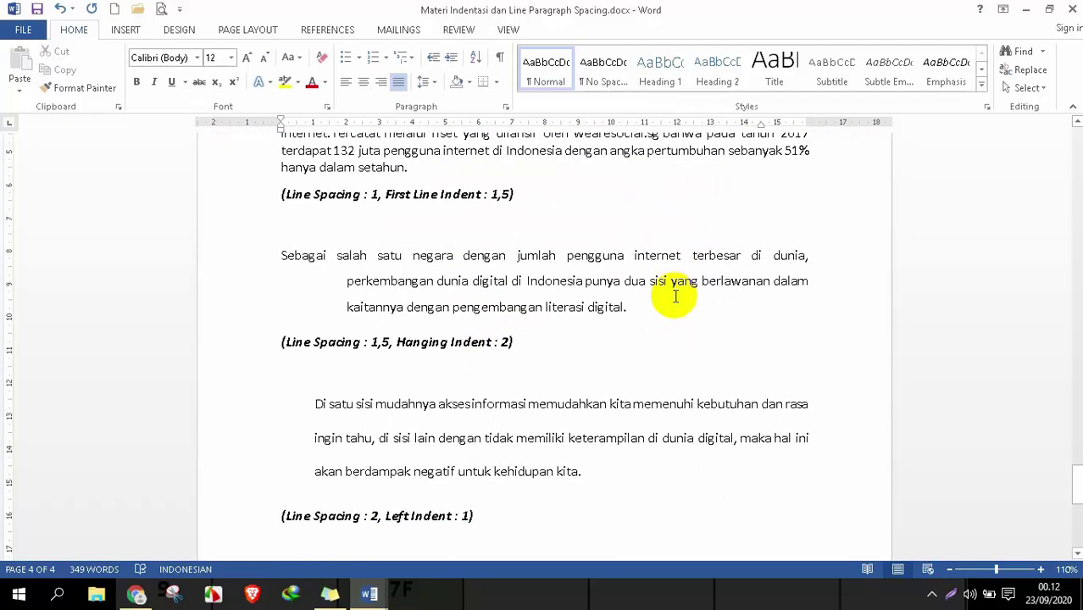
scroll(671, 297, "down", 2)
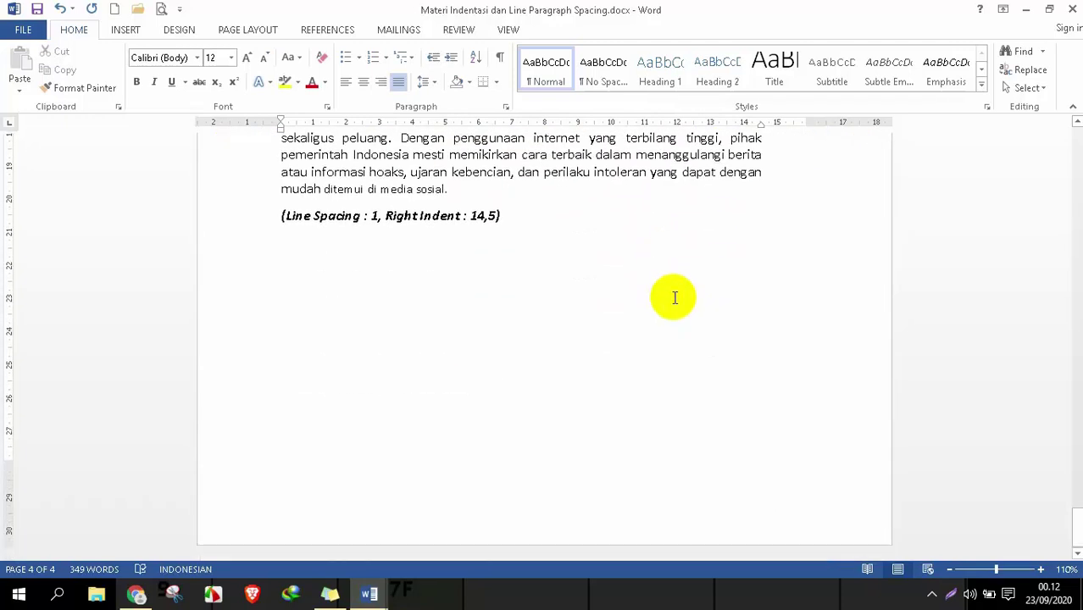
scroll(599, 297, "up", 4)
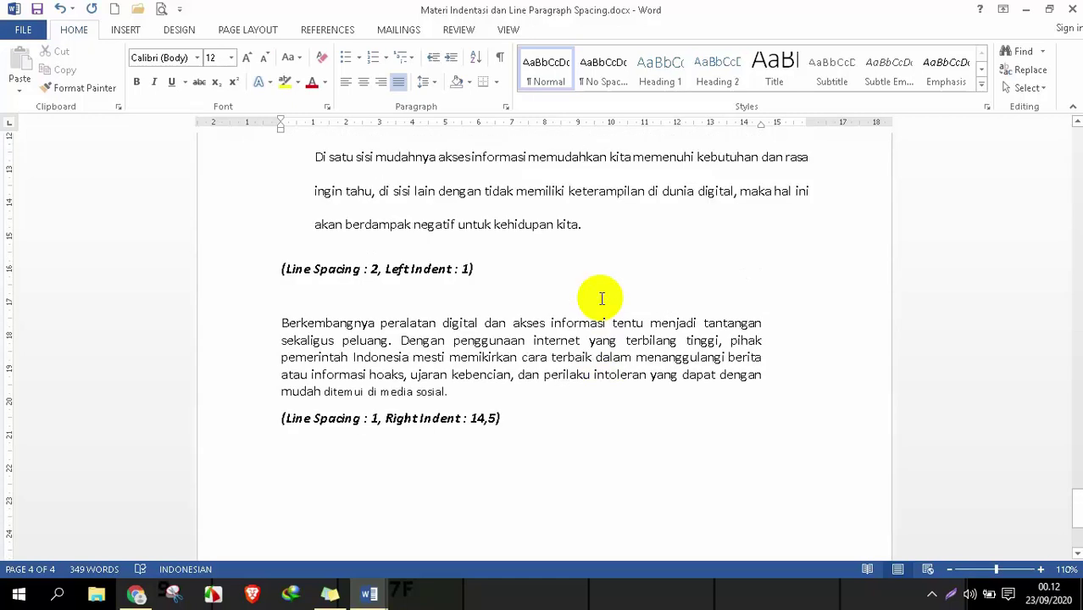
scroll(598, 297, "up", 1)
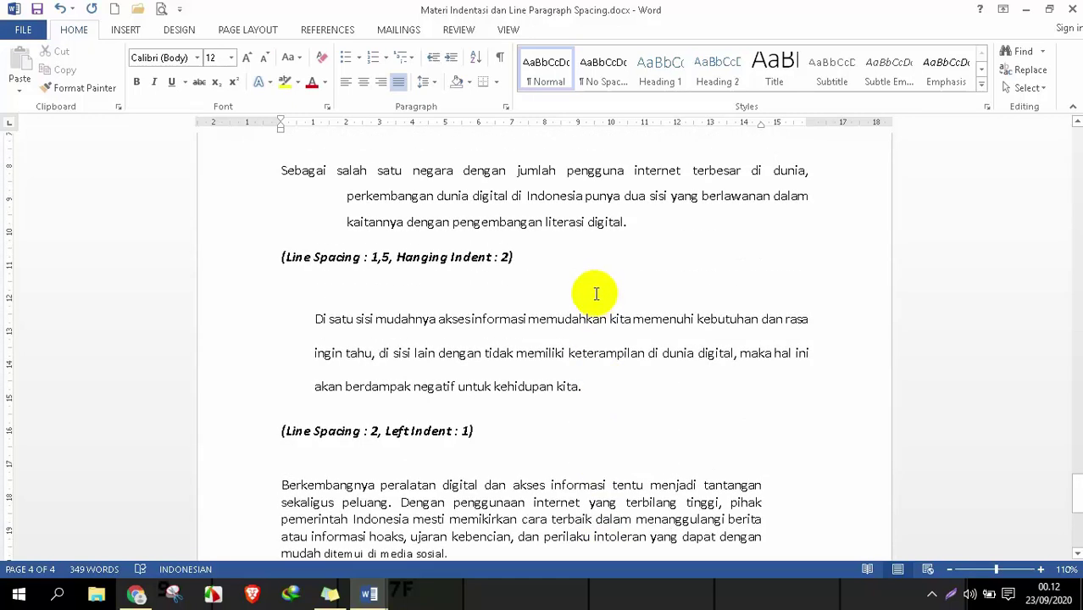
scroll(591, 280, "up", 1)
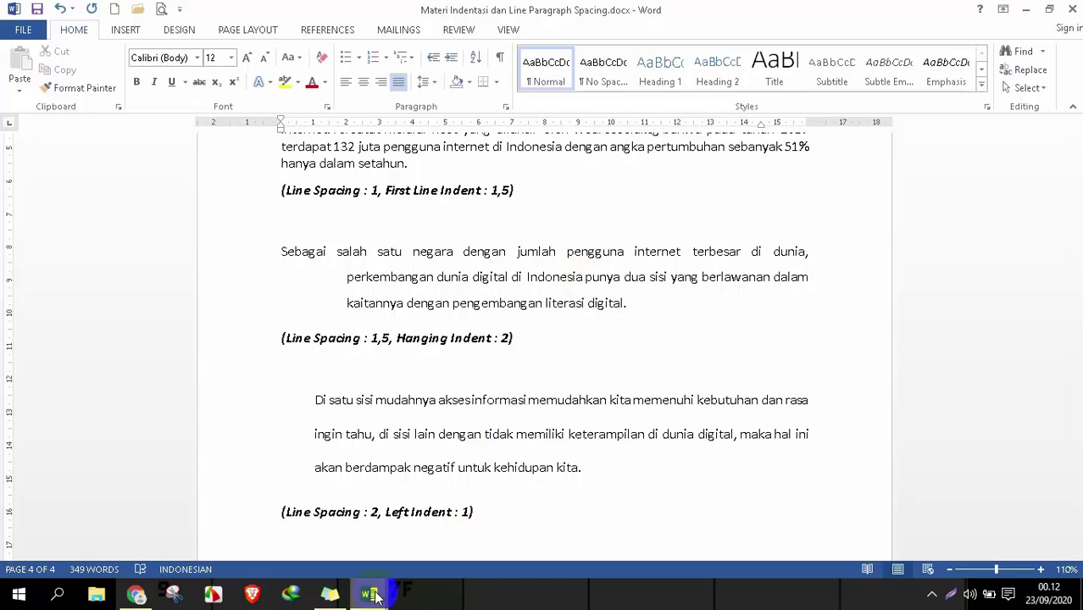
Step: Switch to Document1 and examine the available paper sizes for the A4 requirement in the assignment, leaving the page size as it is
mouse_move(376, 598)
left_click(477, 515)
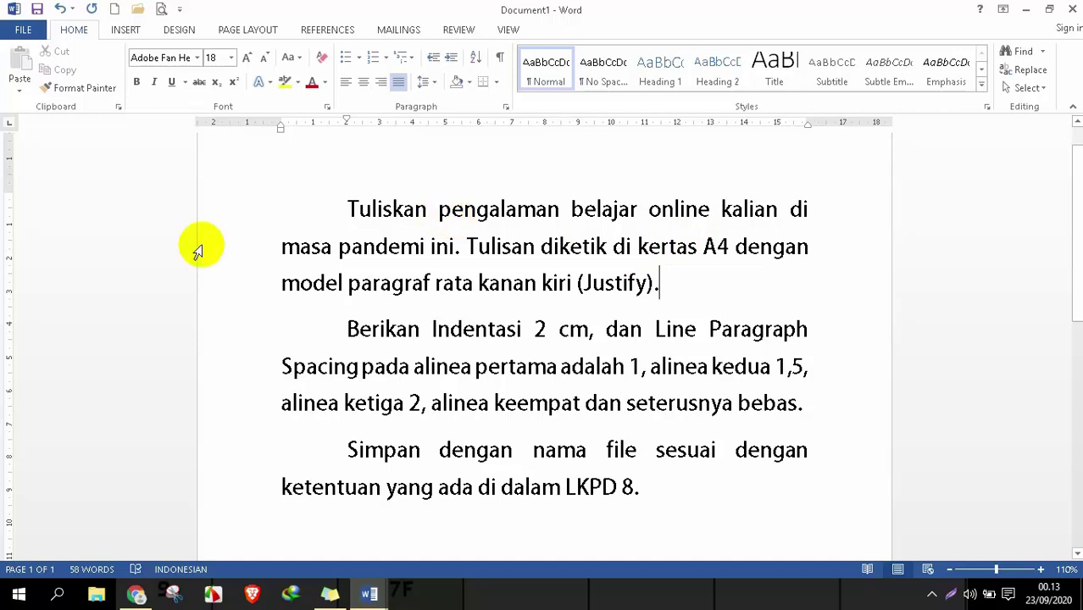
left_click(258, 32)
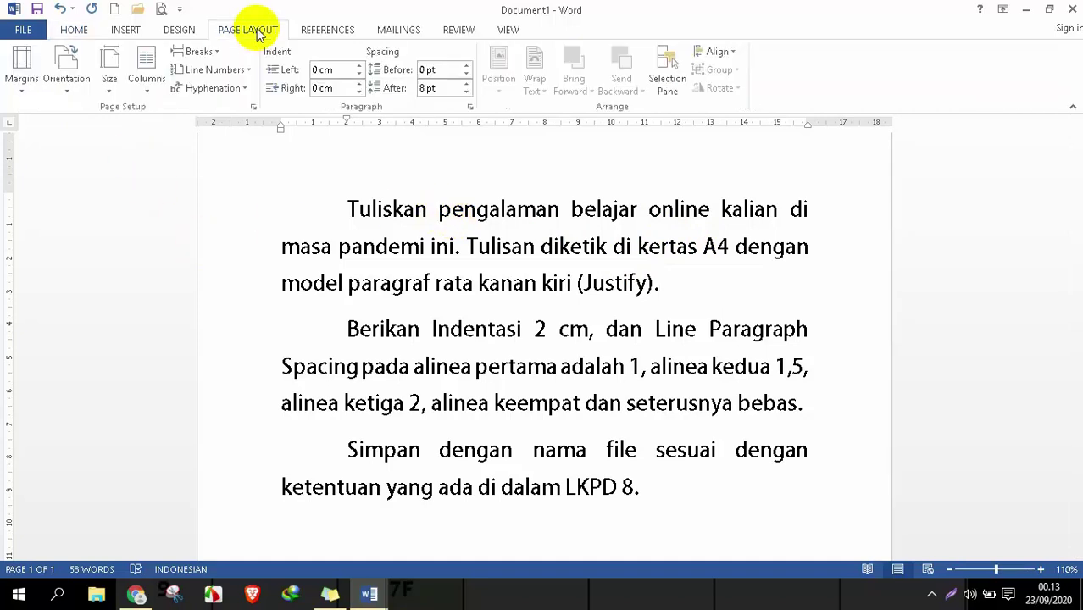
left_click(111, 88)
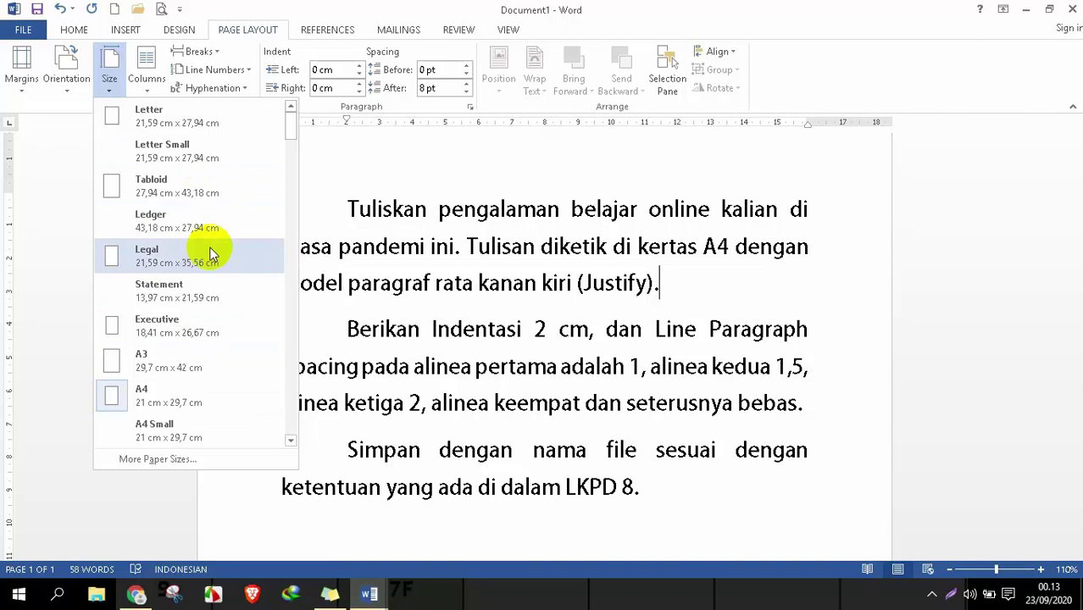
left_click(508, 331)
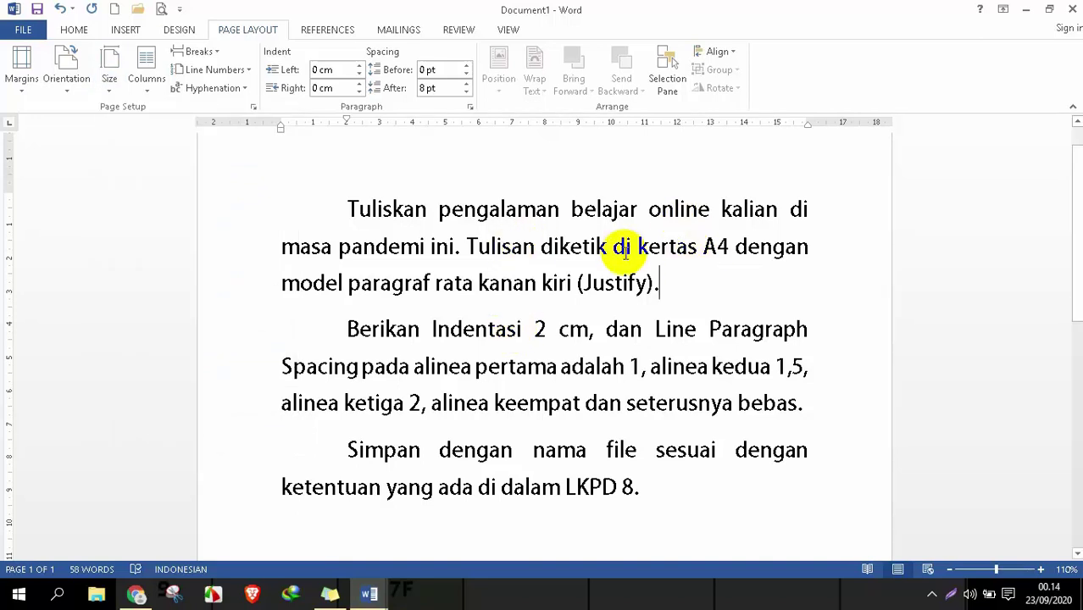
double_click(714, 247)
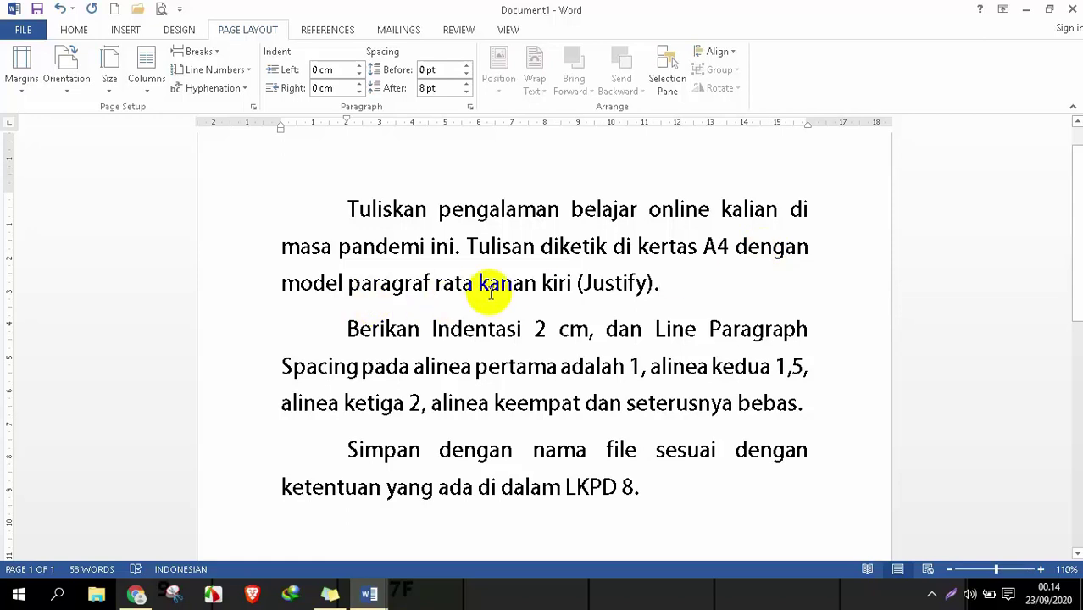
Step: In the lesson document, try left, centre and right alignment on the first example paragraph, and return it to Justify
left_click(370, 595)
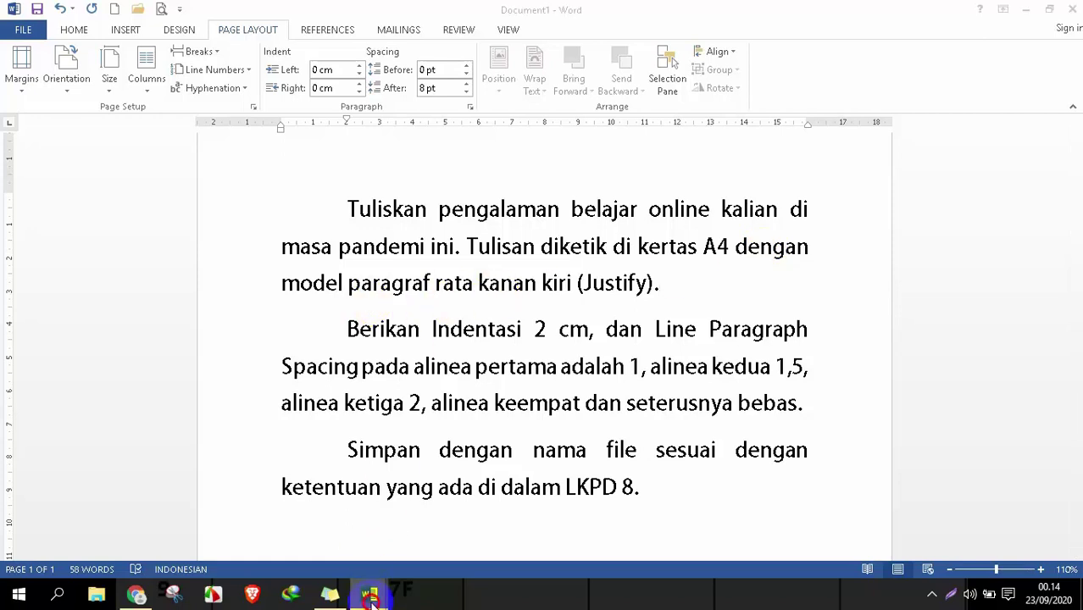
left_click(326, 551)
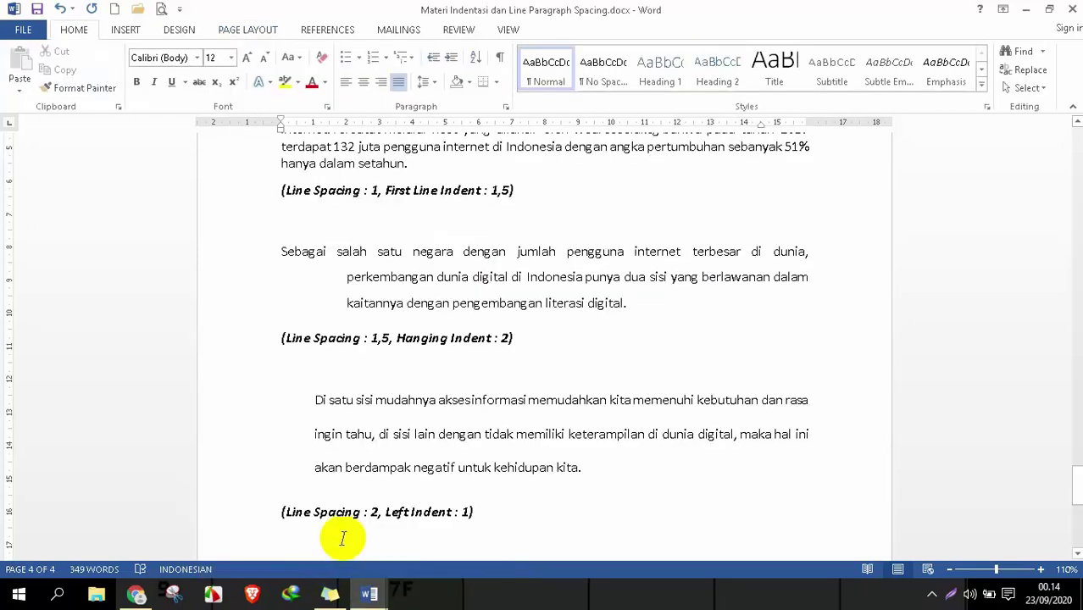
scroll(593, 272, "up", 3)
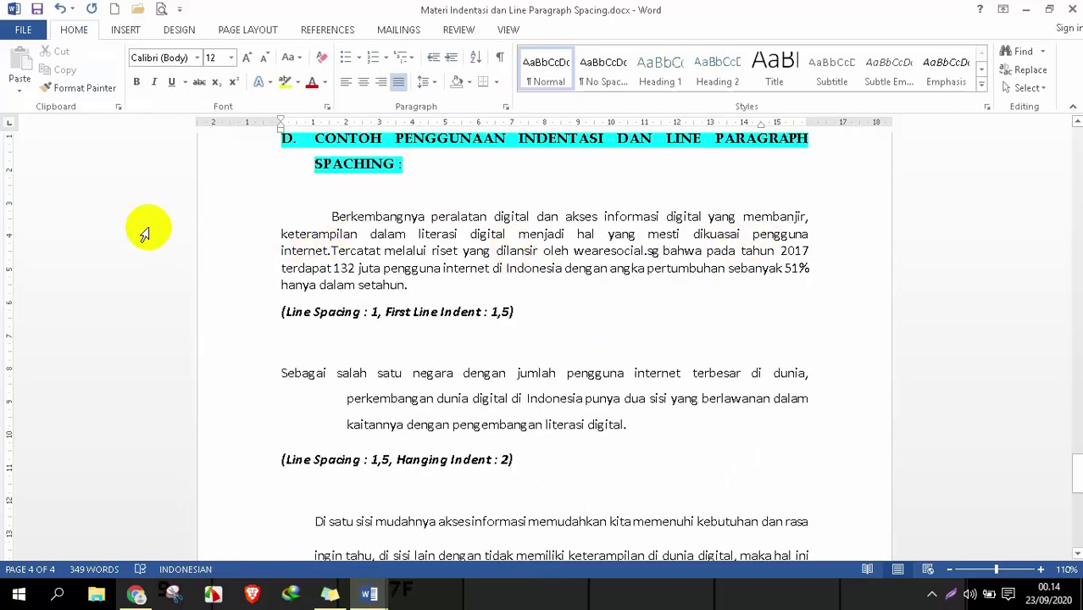
left_click_drag(201, 219, 210, 283)
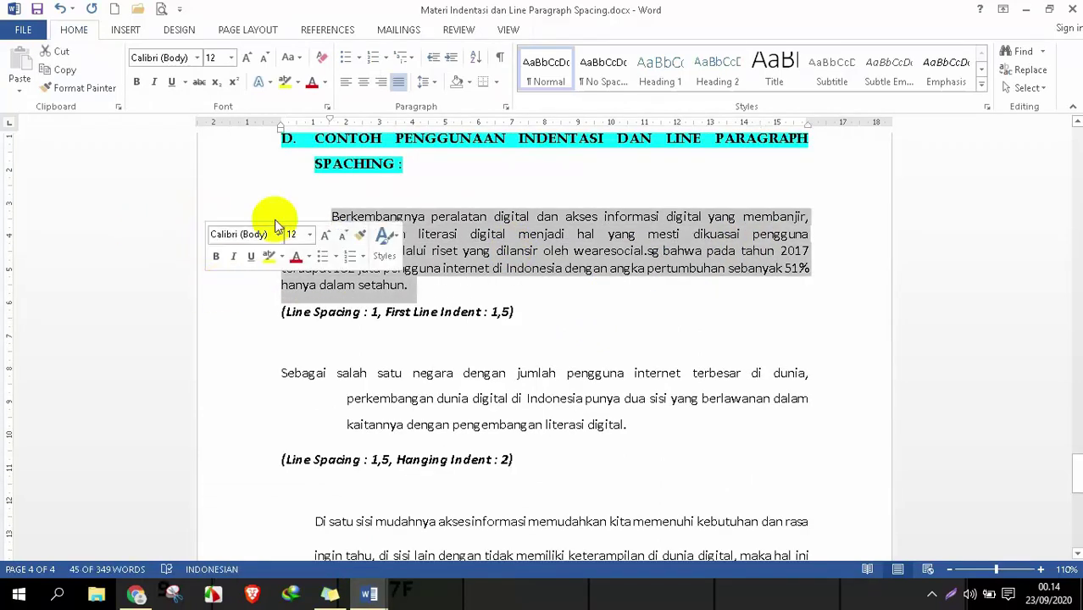
left_click(351, 87)
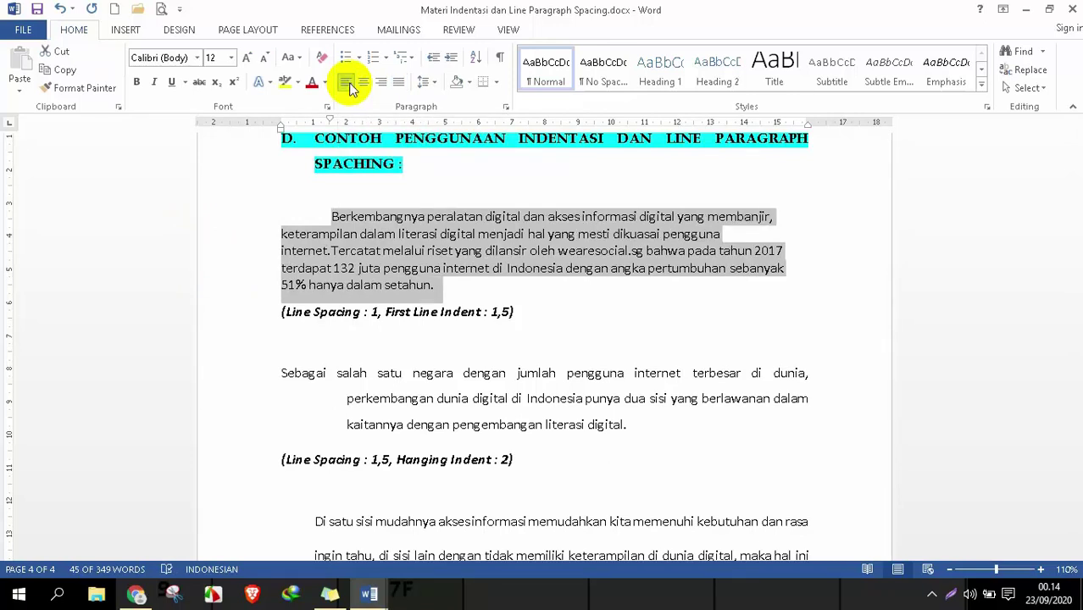
left_click(362, 85)
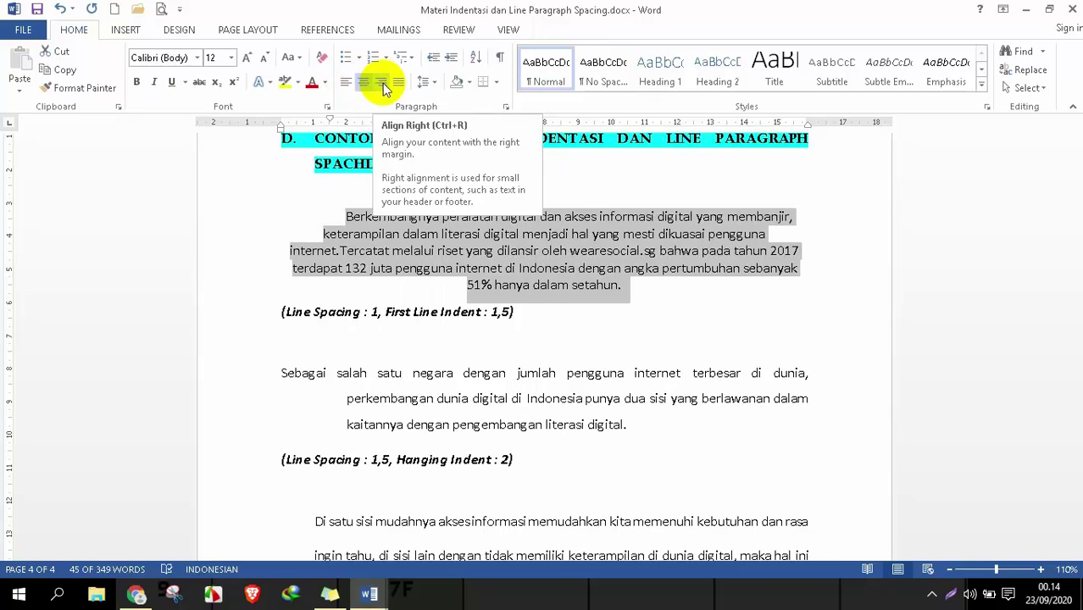
left_click(382, 83)
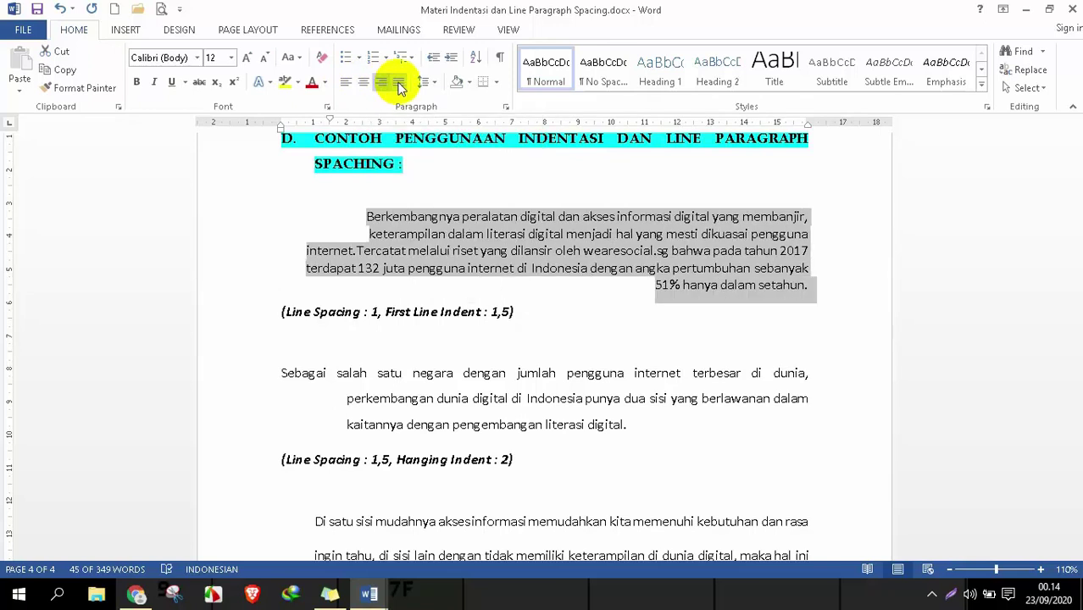
left_click(400, 85)
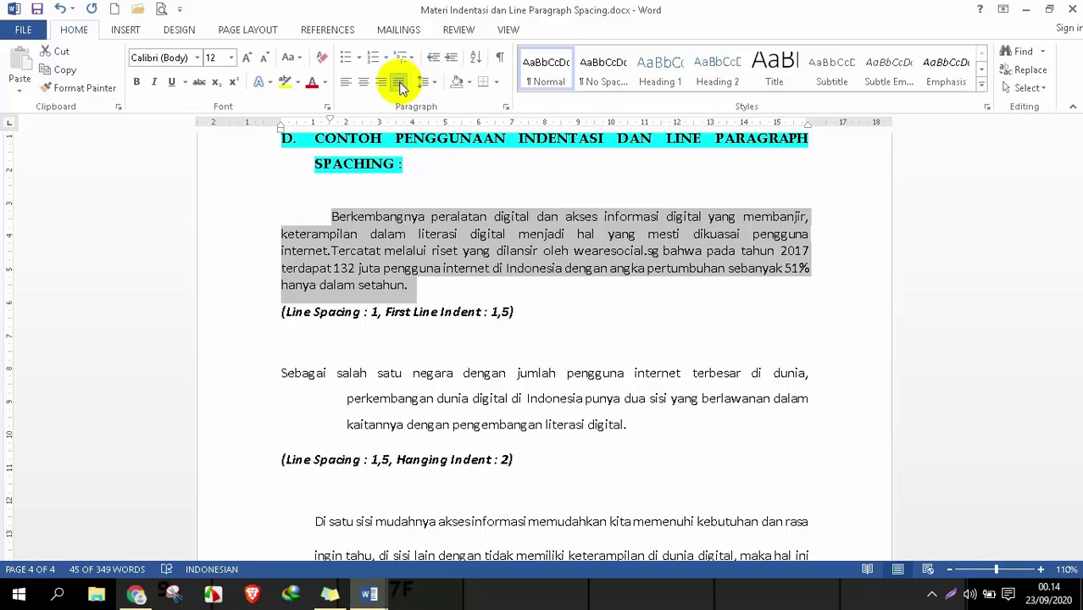
Step: Return to Document1 and examine the line spacing options mentioned in the assignment without applying one
left_click(383, 600)
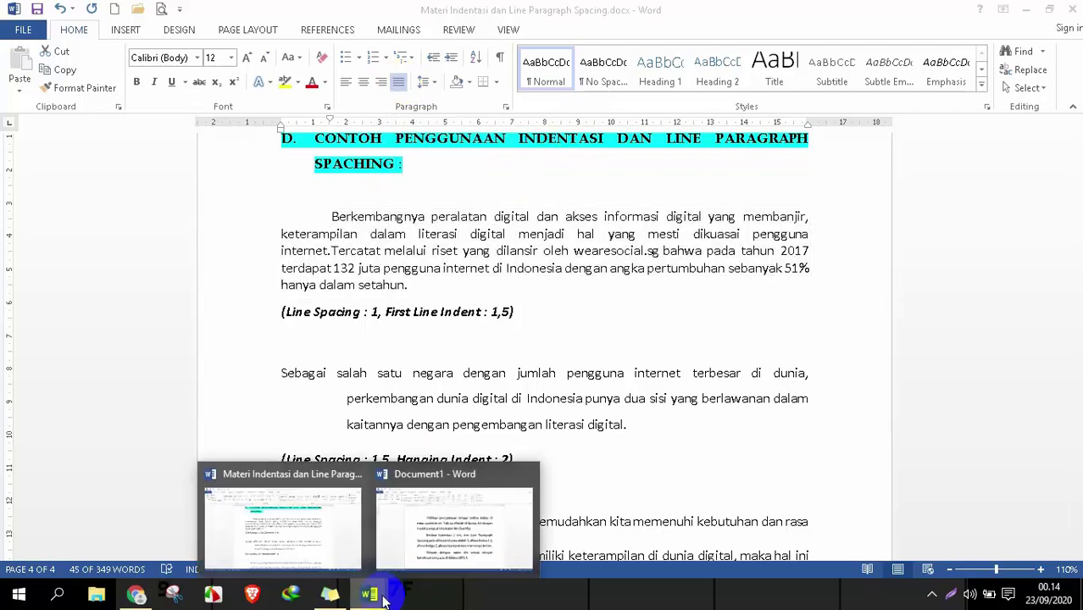
left_click(424, 532)
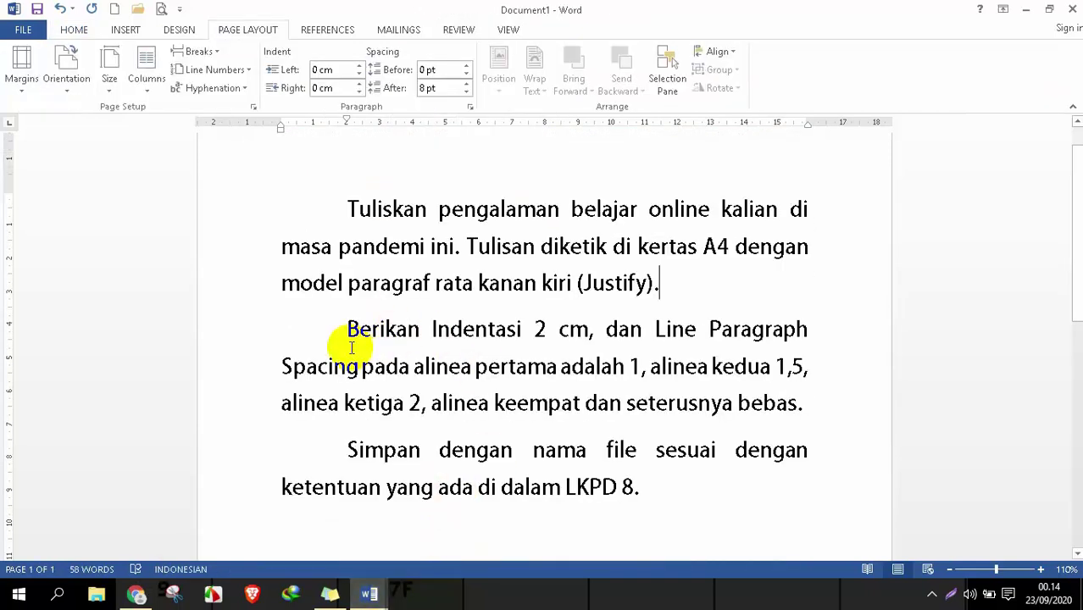
left_click_drag(560, 329, 594, 329)
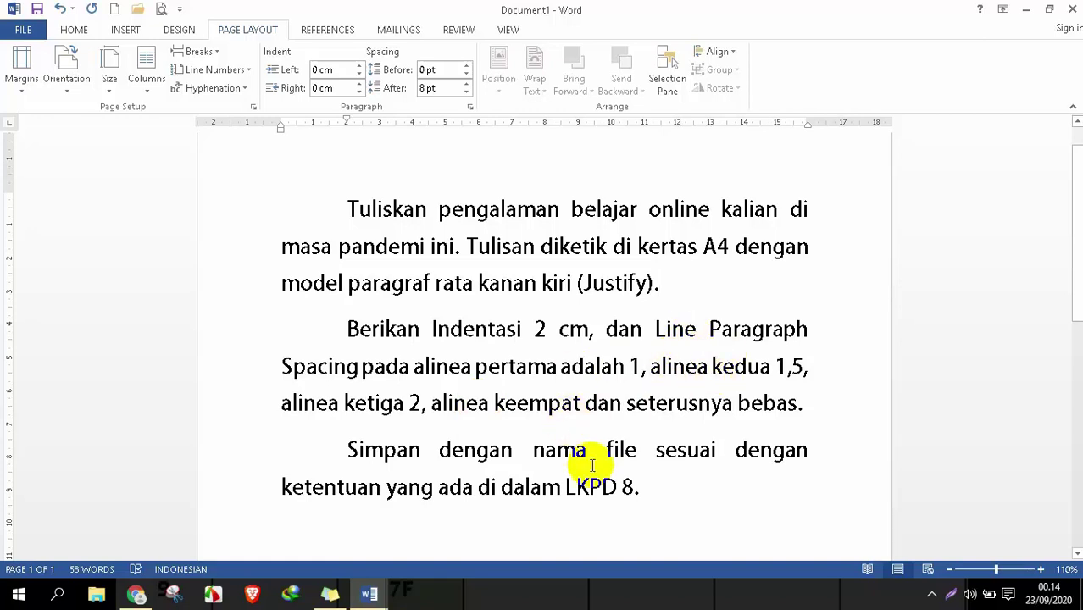
left_click(68, 28)
left_click(426, 81)
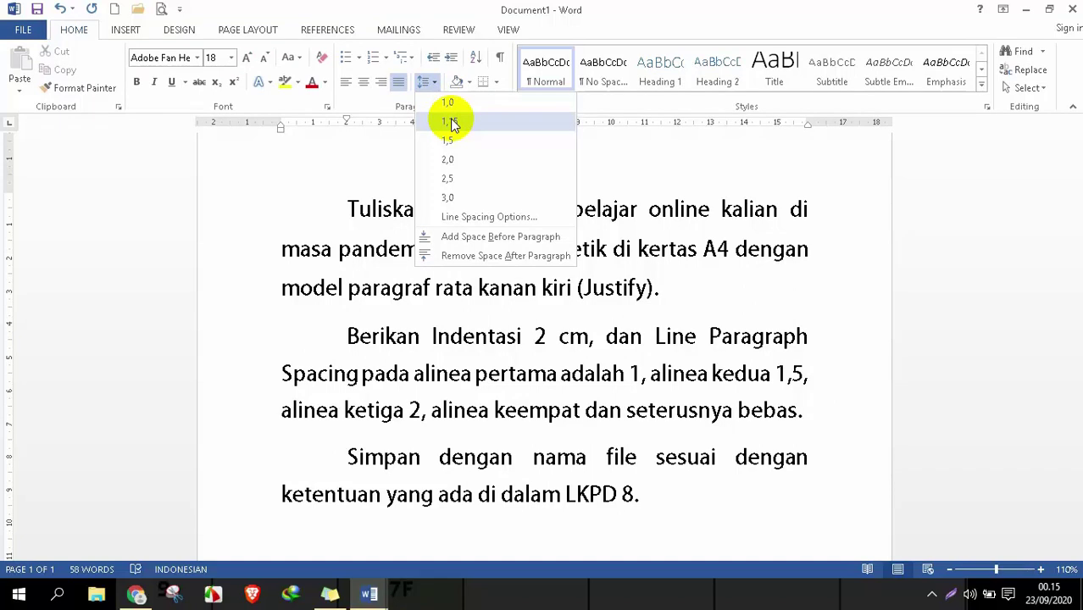
left_click(321, 246)
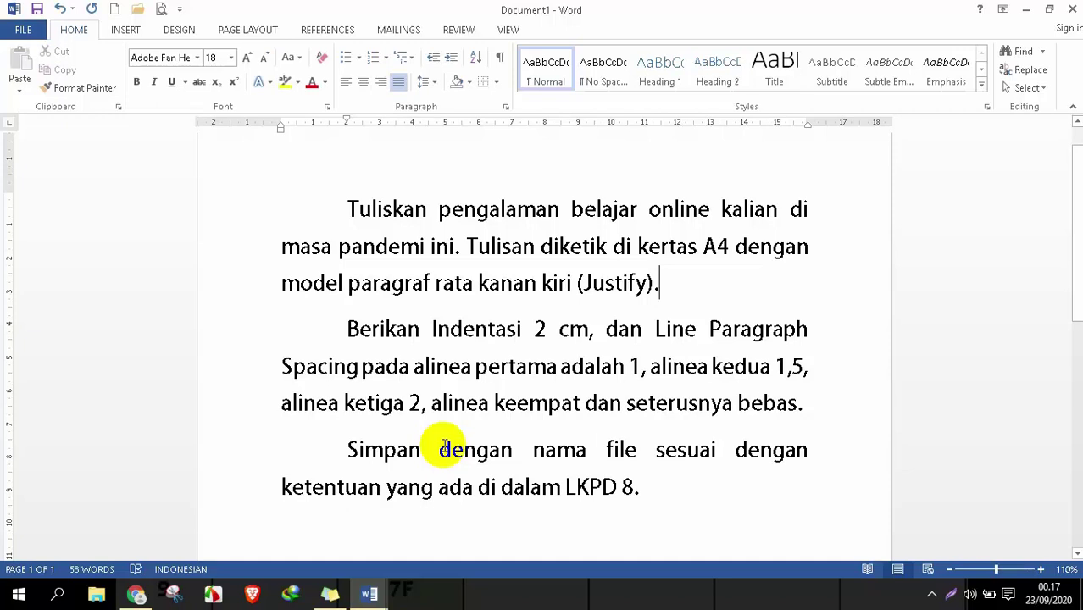
Step: Switch to the lesson document and review it from the cover page to the sections on the meaning and types of indentation
left_click(685, 480)
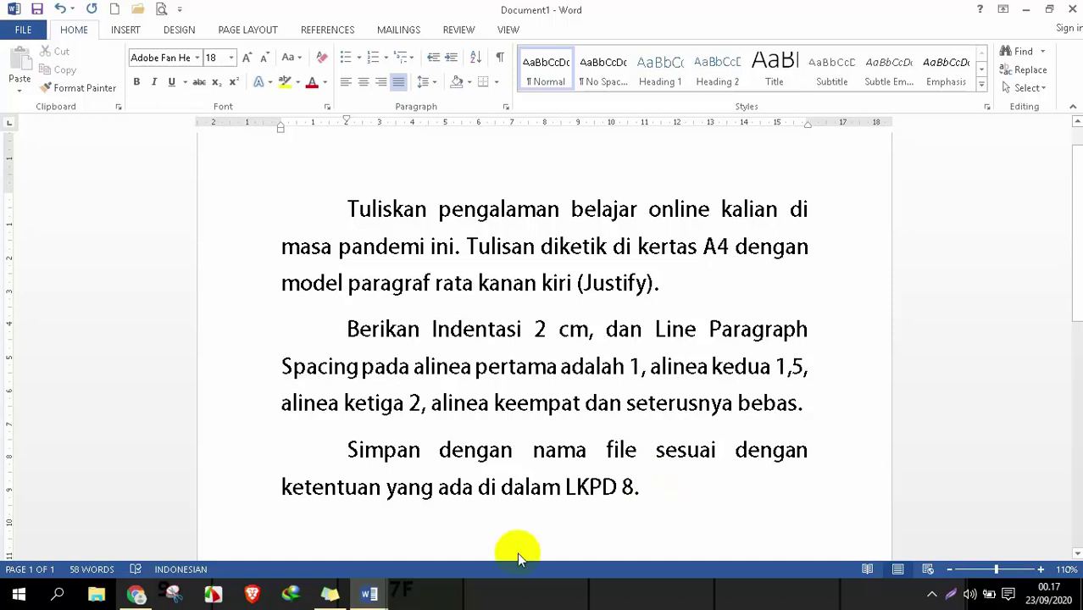
left_click(371, 596)
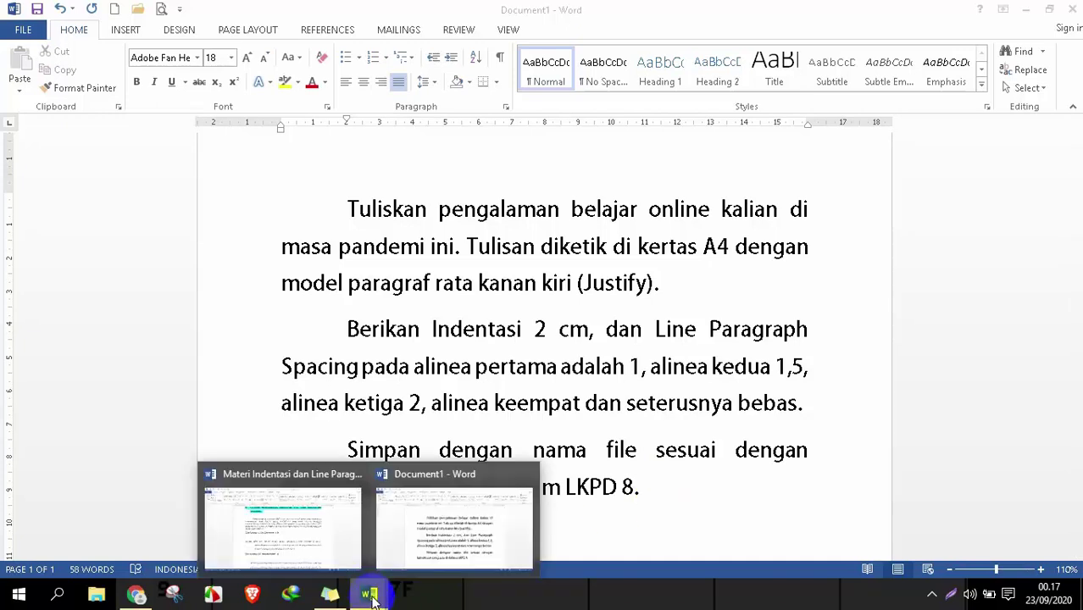
left_click(336, 544)
scroll(665, 261, "up", 5)
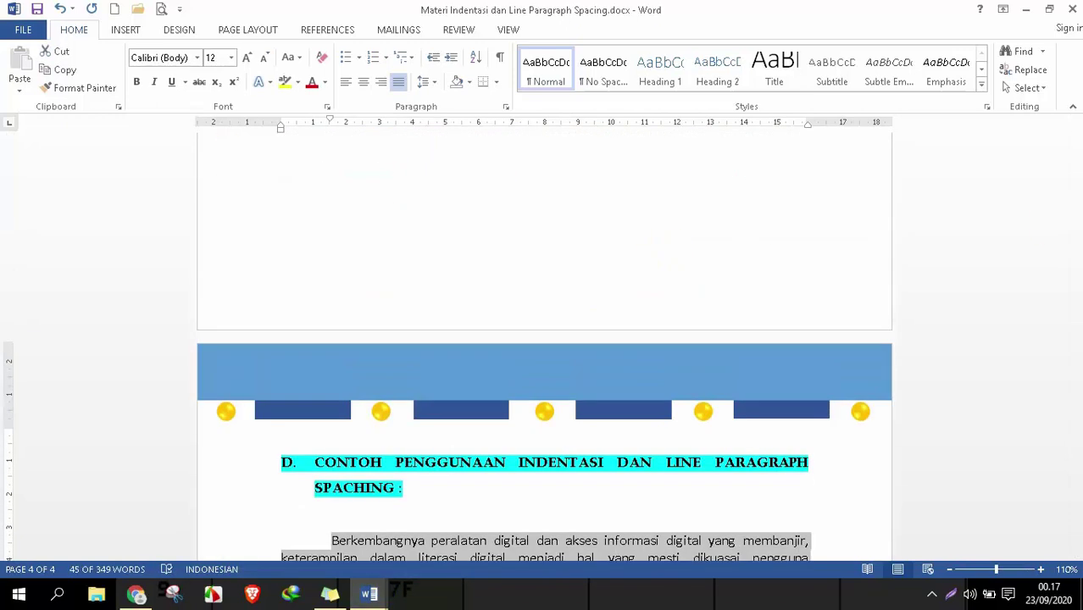
left_click_drag(1077, 439, 1051, 190)
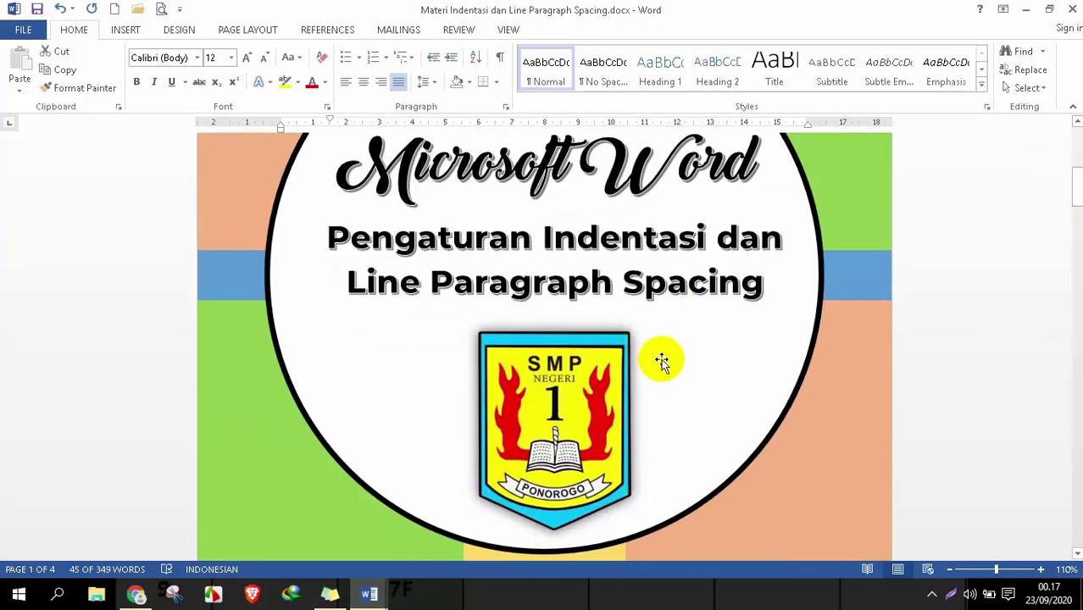
scroll(662, 373, "down", 10)
scroll(661, 381, "down", 5)
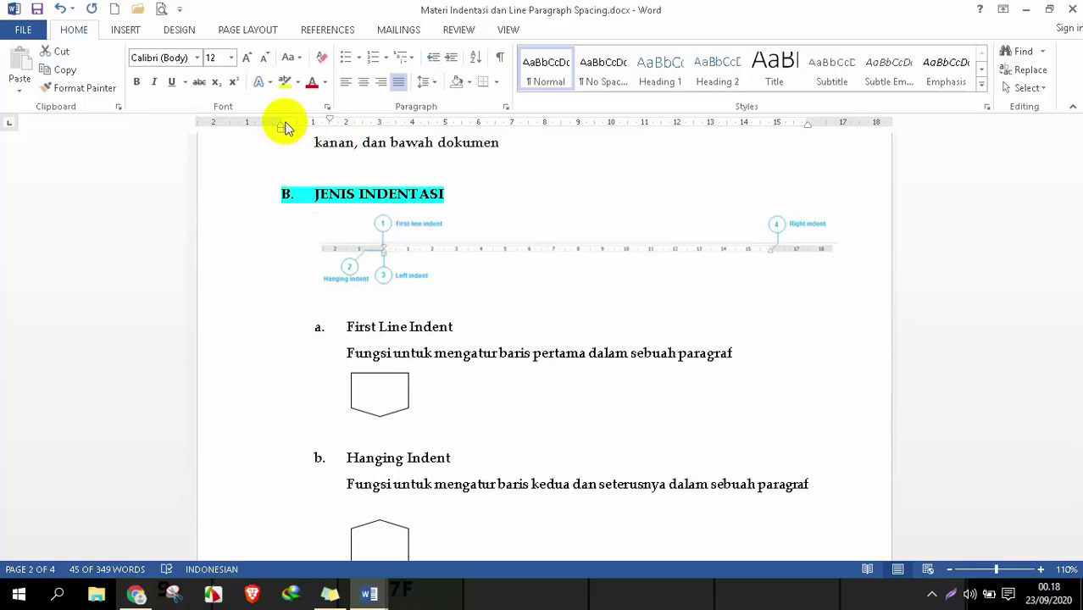
scroll(442, 213, "up", 5)
scroll(442, 241, "down", 2)
Step: Demonstrate the first line, left and right indent markers on the section A paragraph, leaving its indents in place
left_click(440, 244)
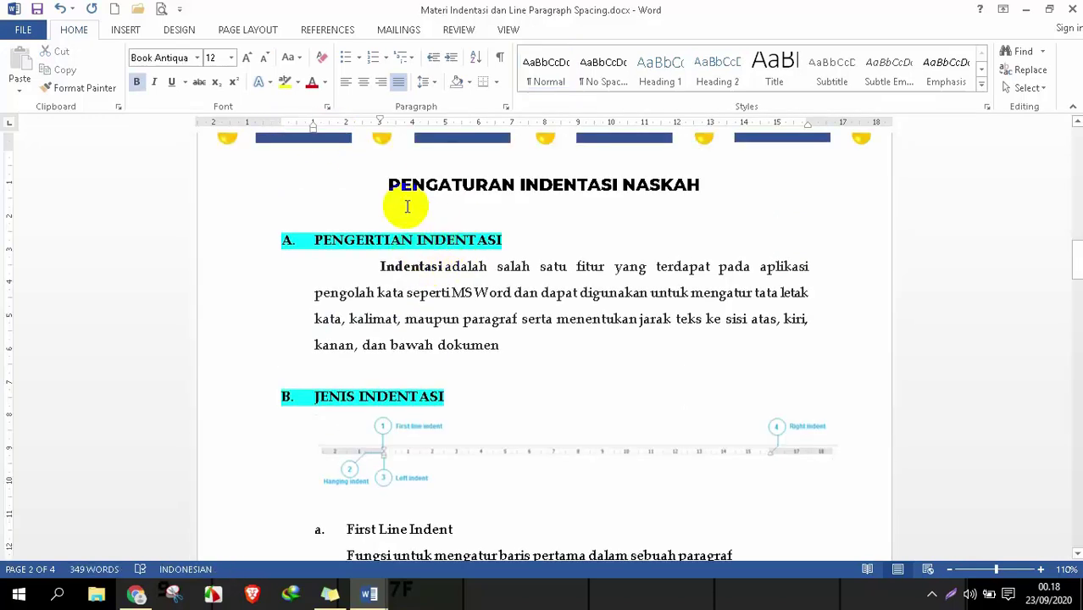
mouse_move(378, 119)
left_mouse_down()
mouse_move(445, 121)
mouse_move(368, 138)
mouse_move(500, 144)
mouse_move(364, 141)
mouse_move(380, 127)
left_mouse_up()
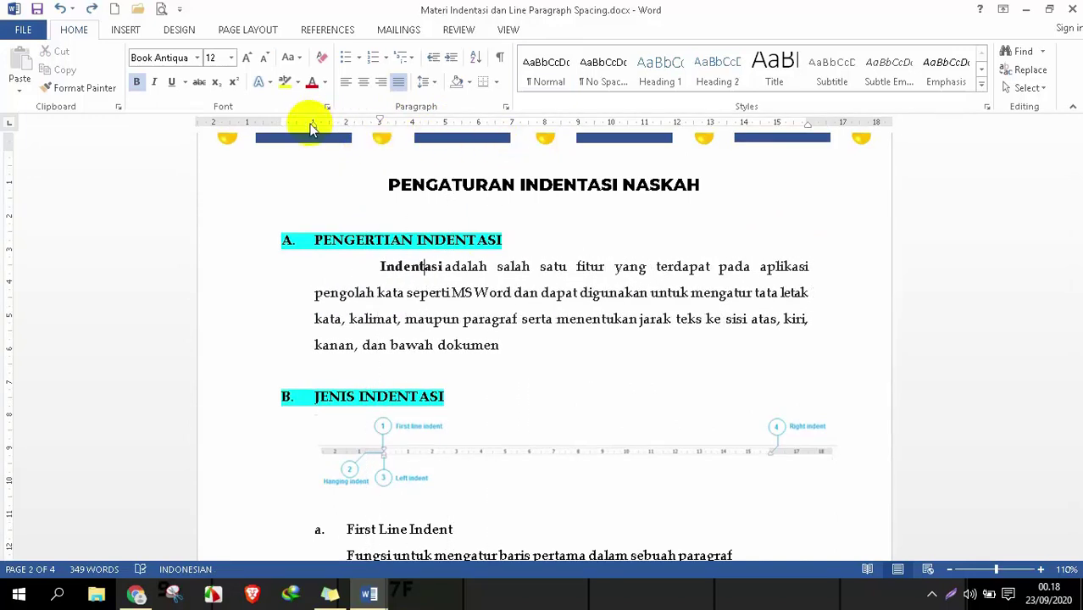
mouse_move(312, 127)
left_mouse_down()
mouse_move(407, 125)
mouse_move(313, 134)
left_mouse_up()
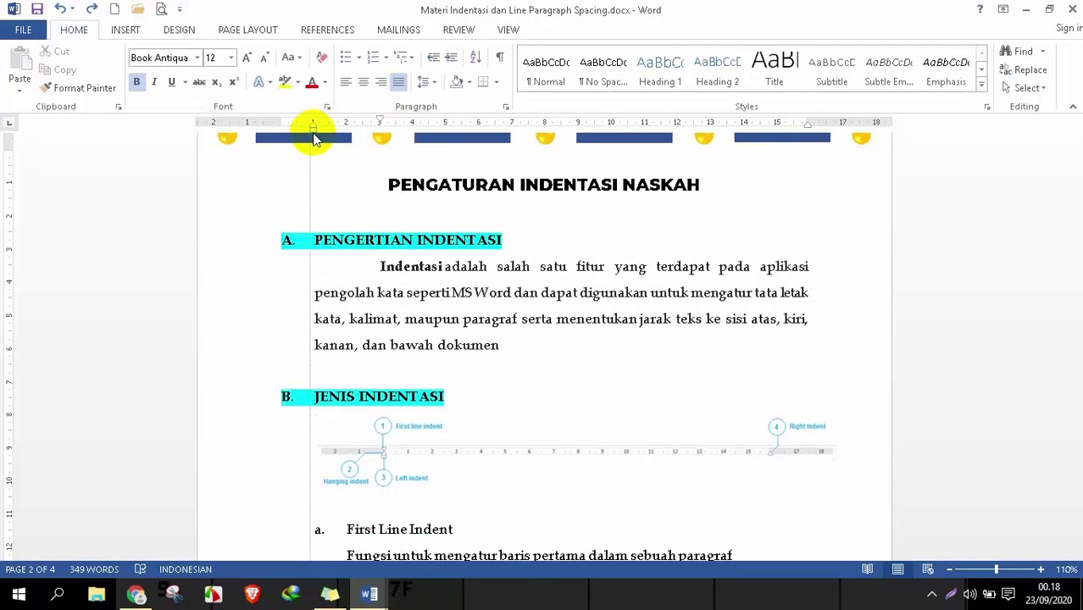
mouse_move(803, 126)
left_mouse_down()
mouse_move(764, 123)
mouse_move(807, 126)
left_mouse_up()
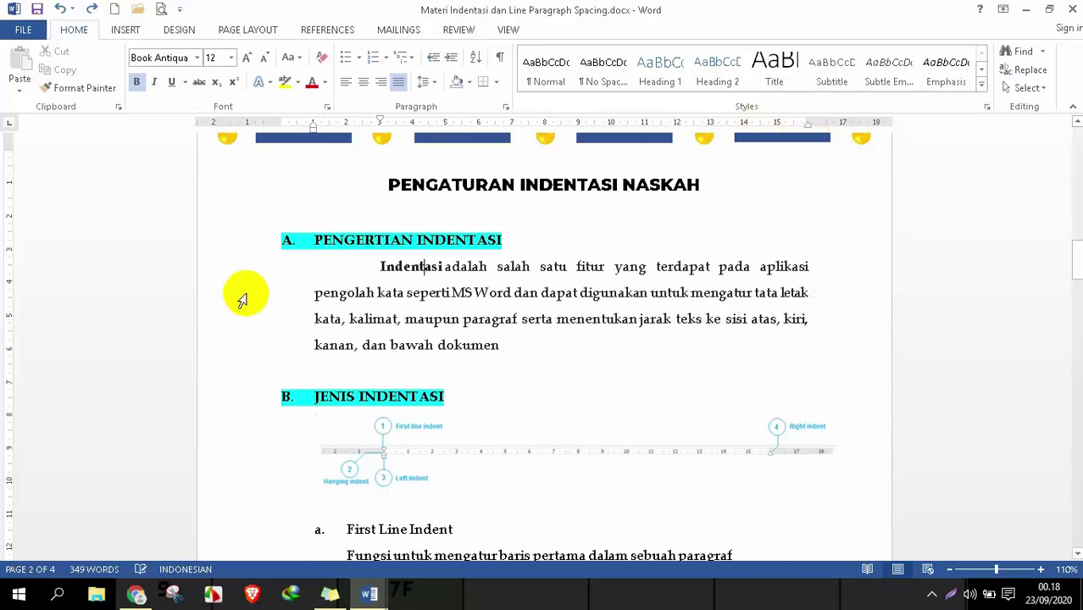
Step: Try line spacings of 1.15 and 1.5 on the whole section A paragraph, and set its line spacing to 2.0
left_click_drag(241, 266, 242, 346)
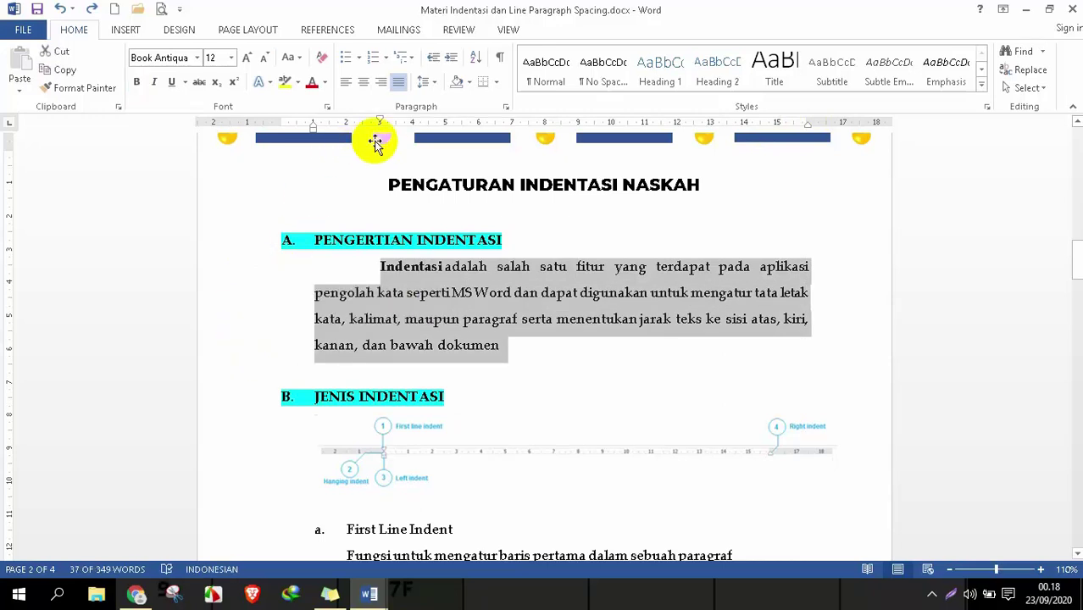
left_click(424, 81)
left_click(438, 103)
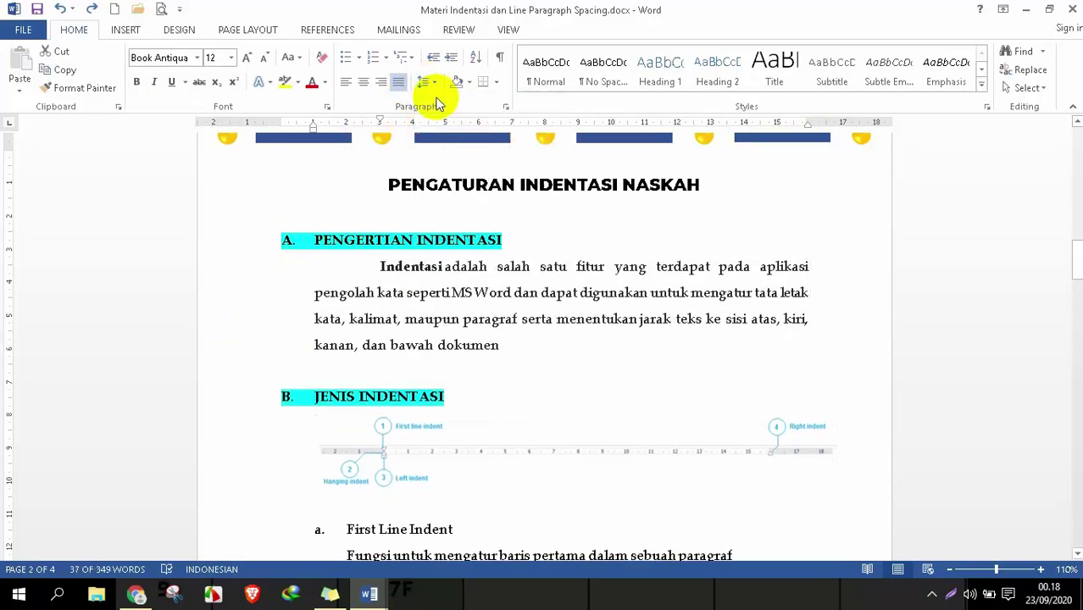
left_click(425, 81)
left_click(436, 107)
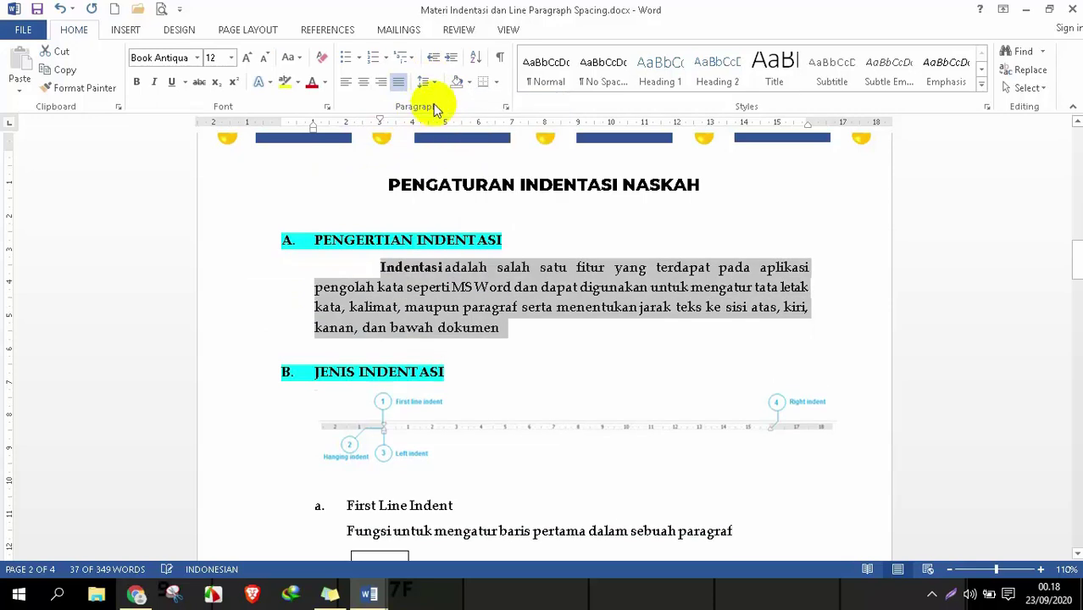
left_click(428, 83)
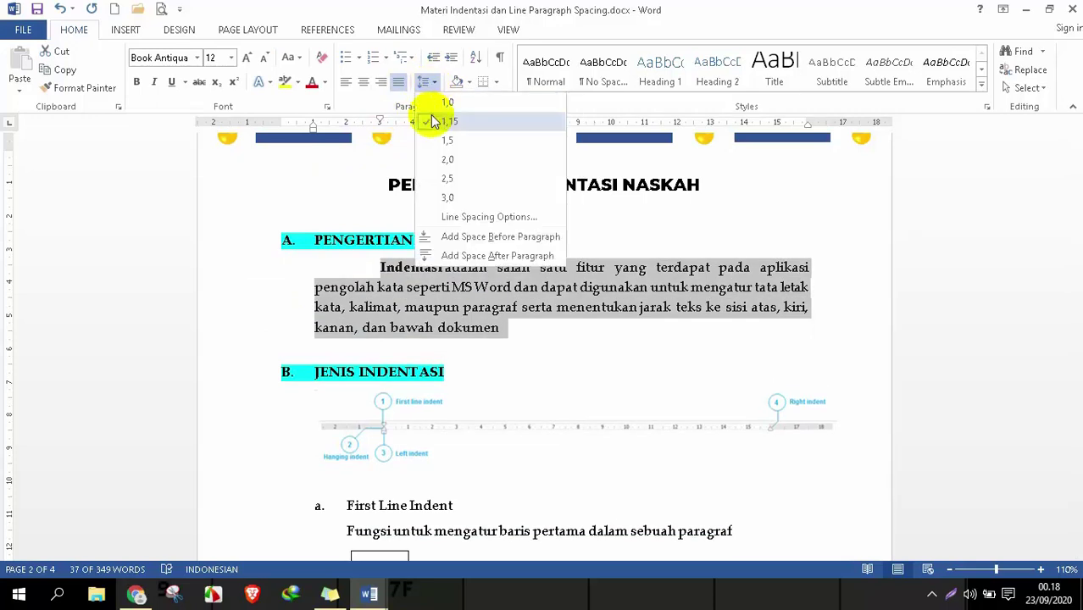
left_click(431, 106)
left_click(425, 82)
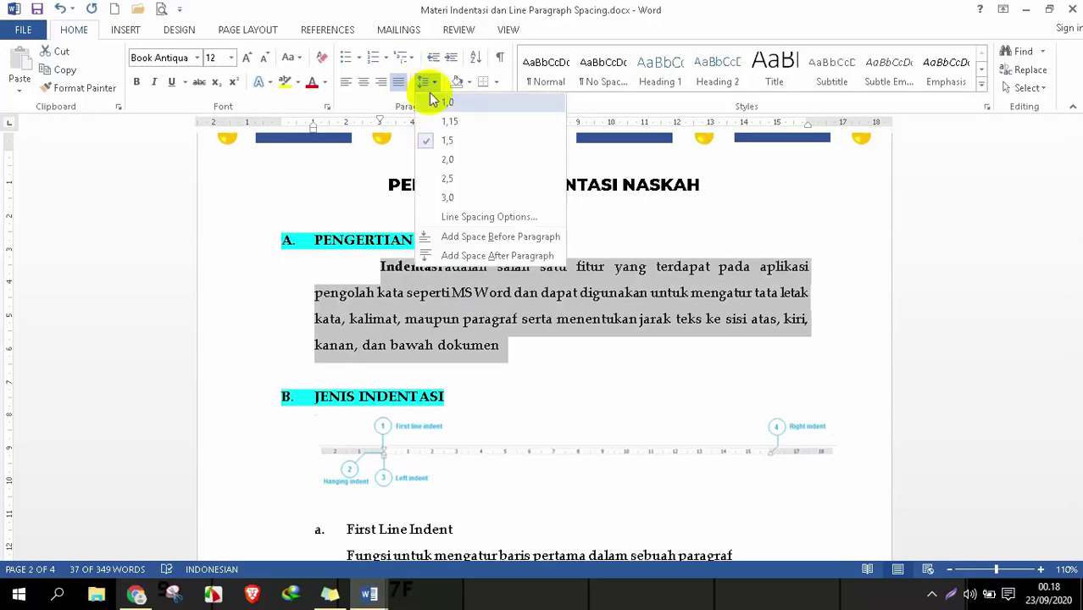
left_click(434, 161)
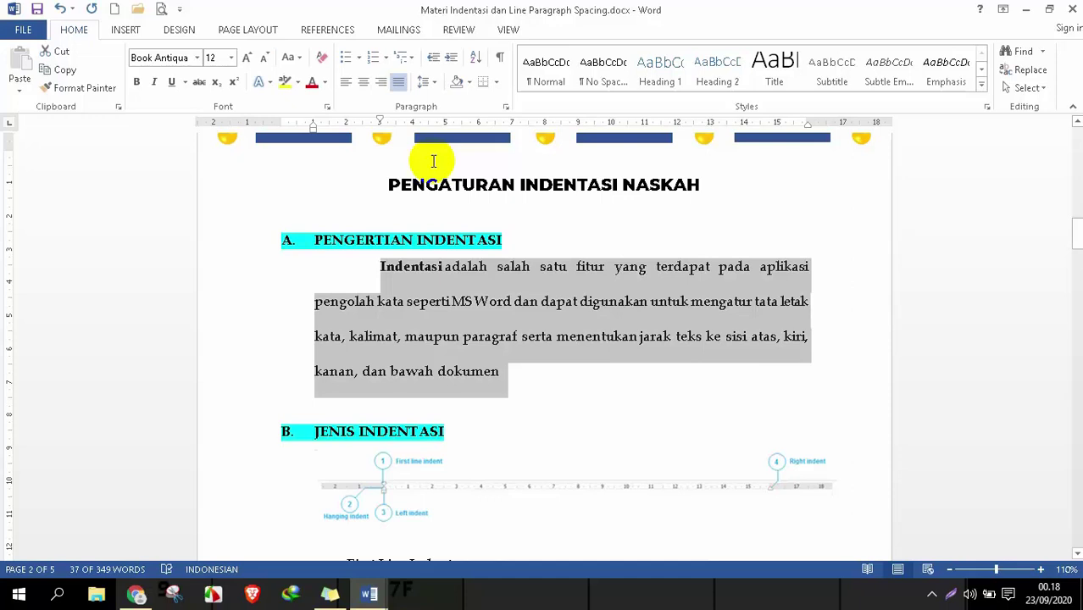
left_click(623, 343)
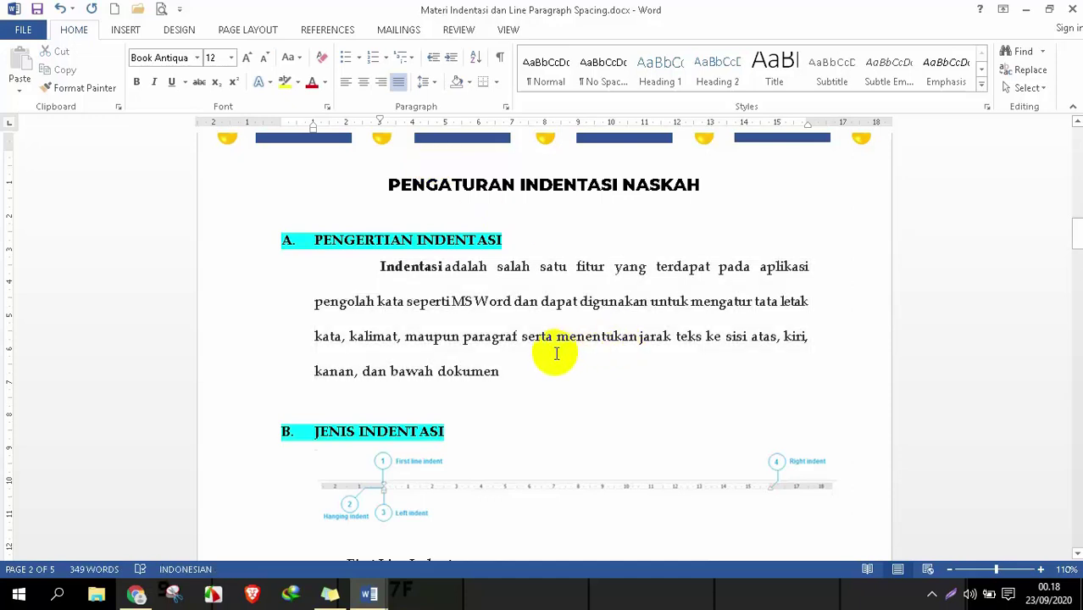